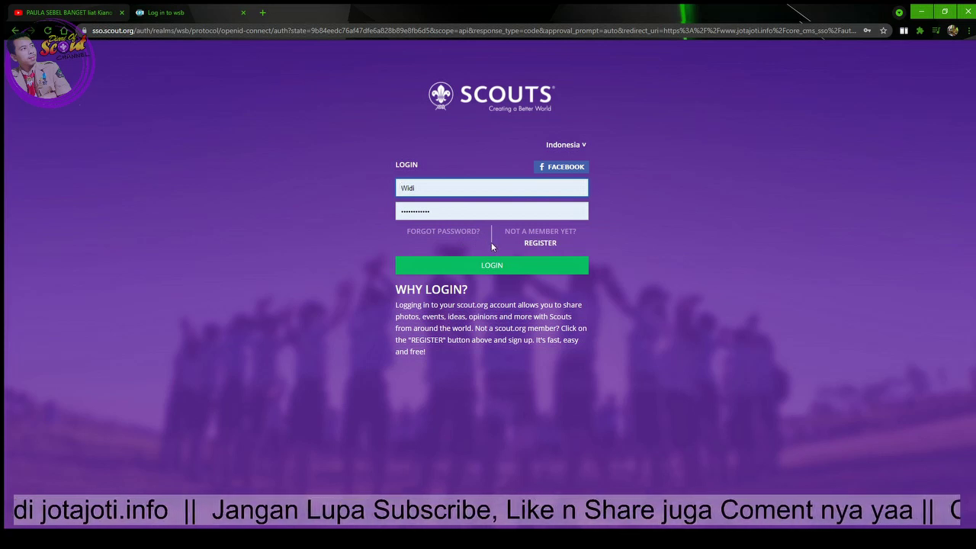
Step: In a new account registration form, choose Indonesia as the country and mark the registrant as a scout
{"action": "left_click", "coordinate": [540, 243]}
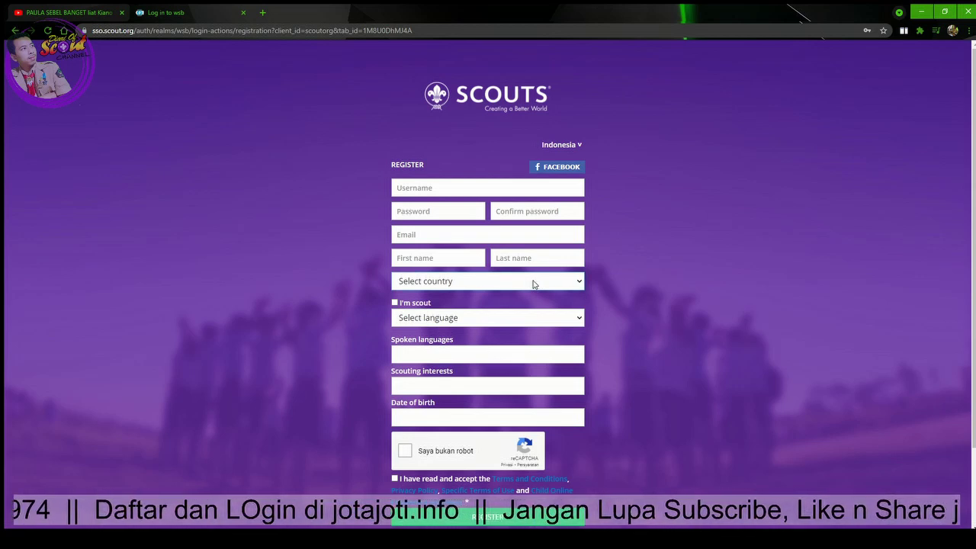
{"action": "left_click", "coordinate": [533, 285]}
{"action": "scroll", "coordinate": [533, 284], "scroll_direction": "down", "scroll_amount": 2}
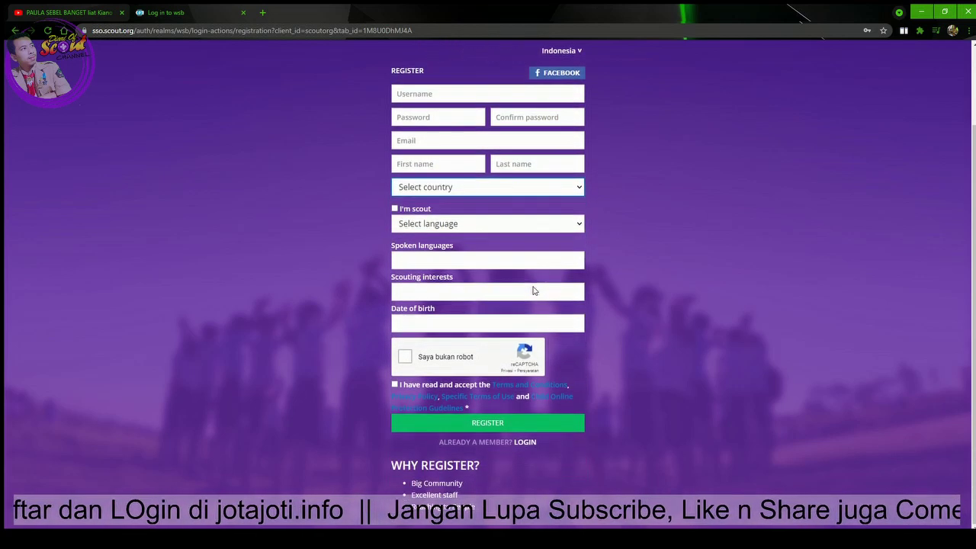
{"action": "left_click", "coordinate": [536, 222]}
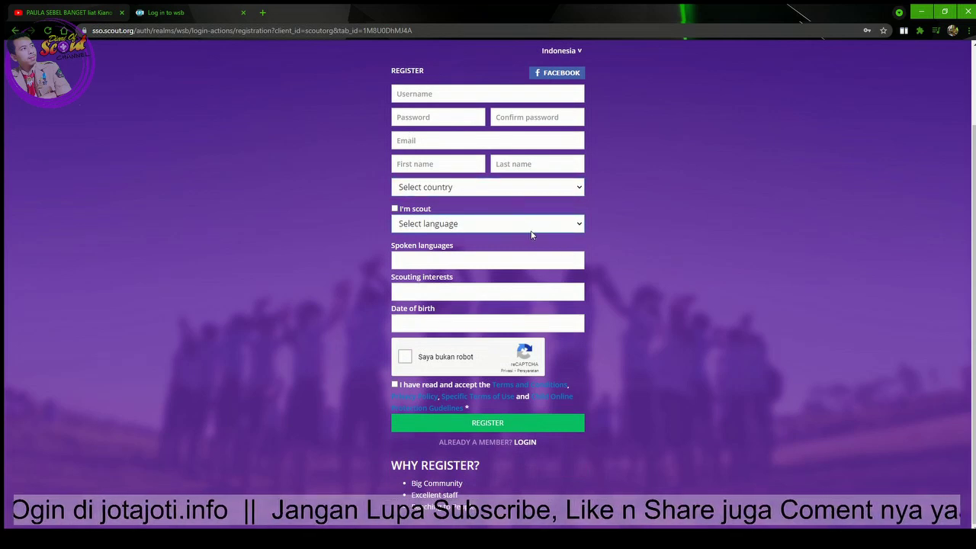
{"action": "scroll", "coordinate": [513, 280], "scroll_direction": "up", "scroll_amount": 2}
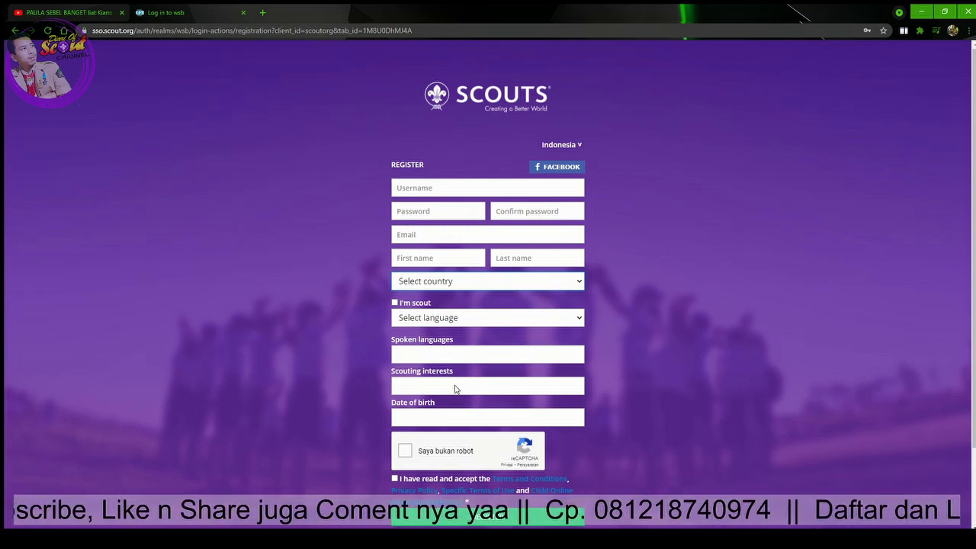
{"action": "left_click", "coordinate": [418, 521]}
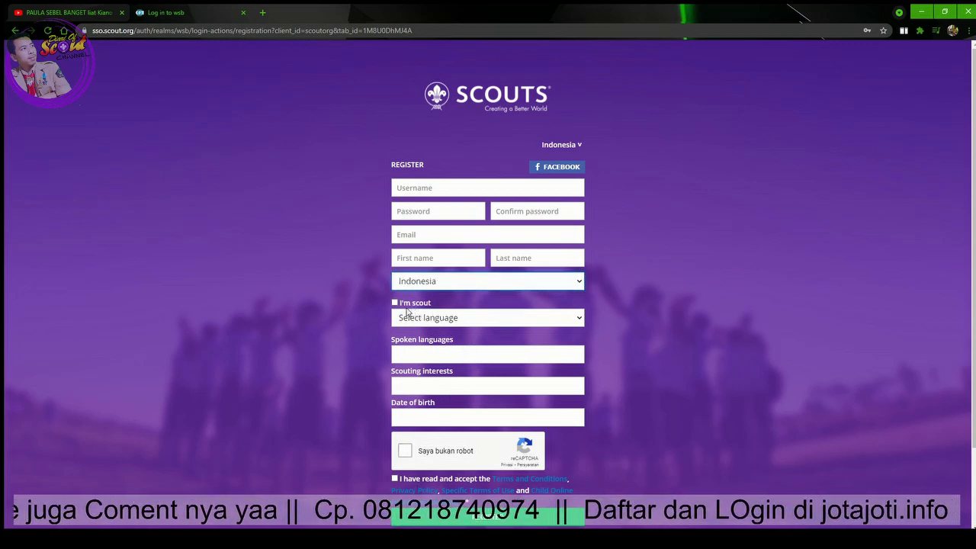
{"action": "left_click", "coordinate": [393, 303]}
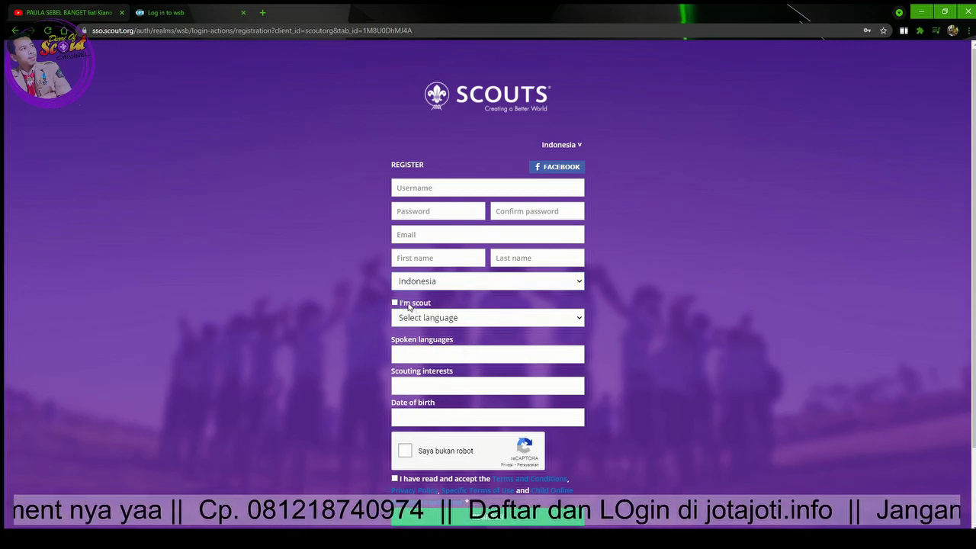
{"action": "left_click", "coordinate": [409, 305]}
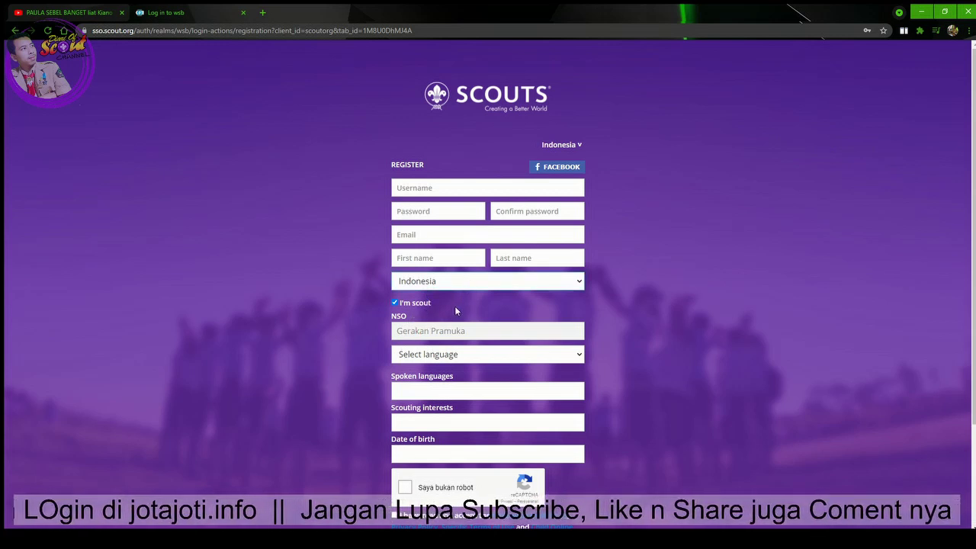
Step: Try Hong Kong, Canada, Brazil and Malaysia as the country, and set it back to Indonesia
{"action": "left_click", "coordinate": [437, 457]}
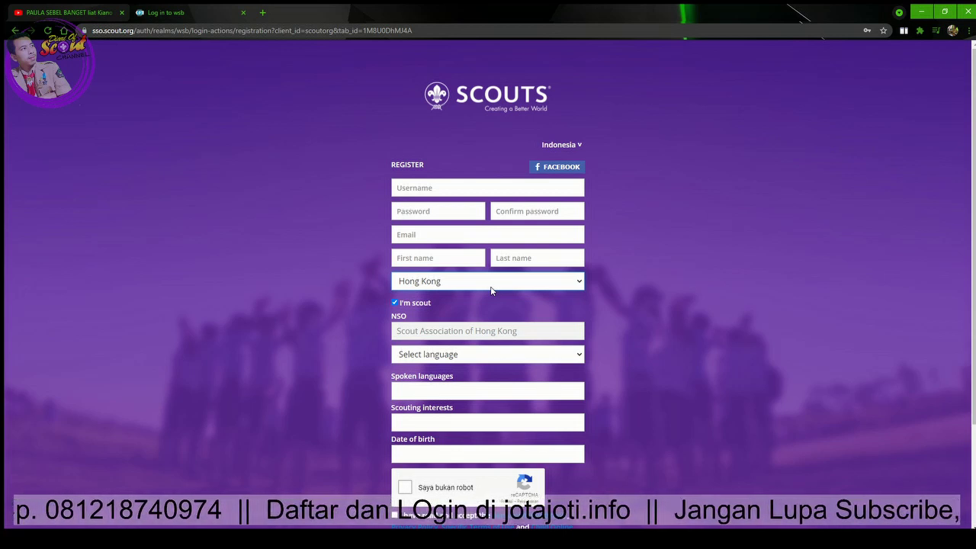
{"action": "left_click", "coordinate": [711, 292]}
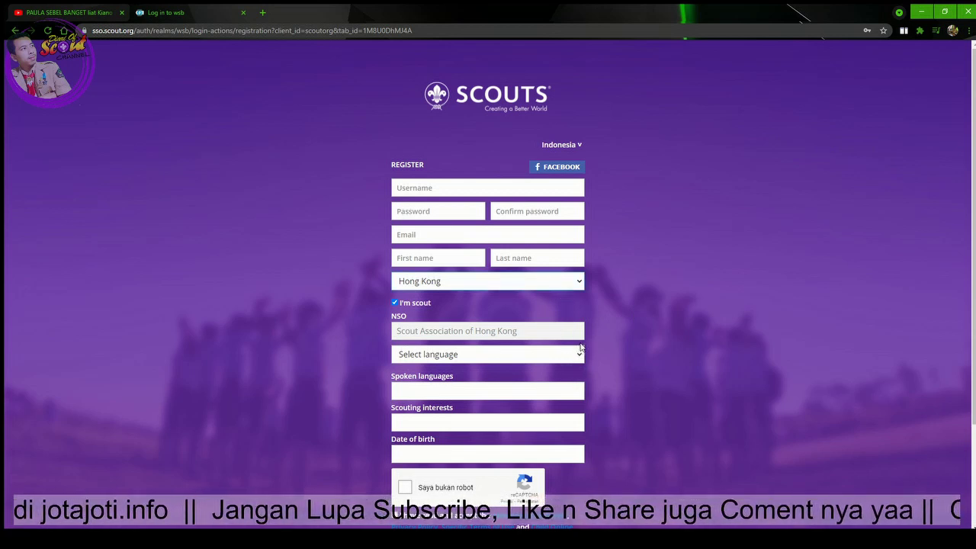
{"action": "left_click", "coordinate": [564, 281]}
{"action": "left_click", "coordinate": [415, 309]}
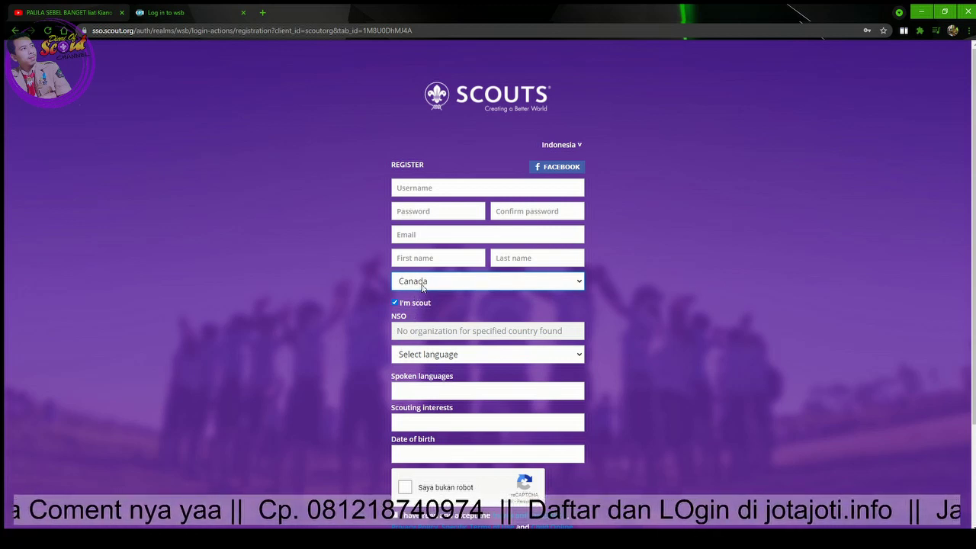
{"action": "left_click", "coordinate": [441, 406]}
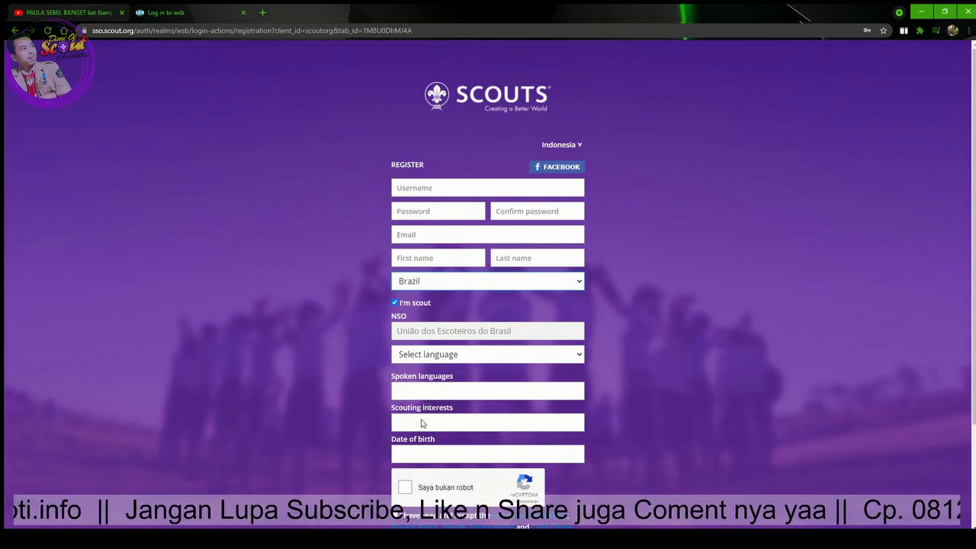
{"action": "type", "text": "malaysia"}
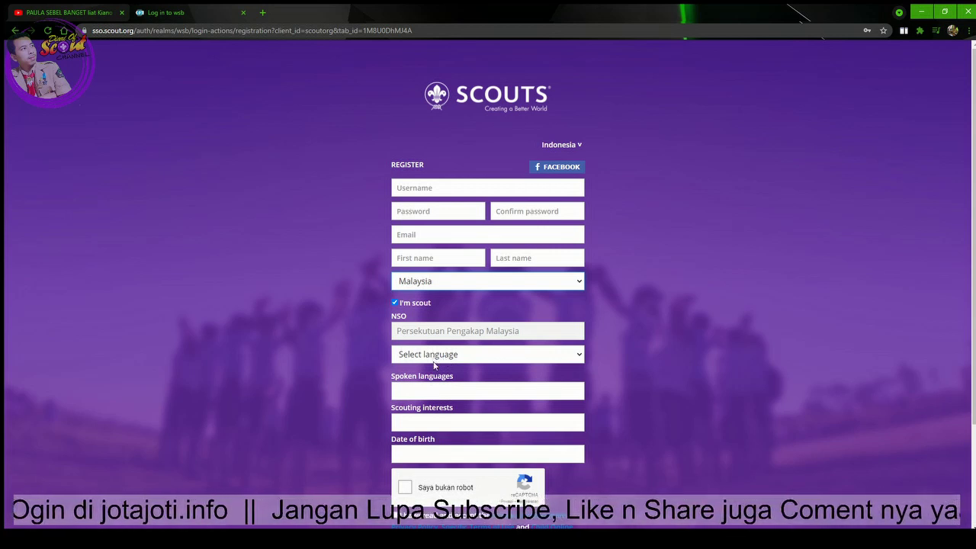
{"action": "left_click", "coordinate": [434, 371]}
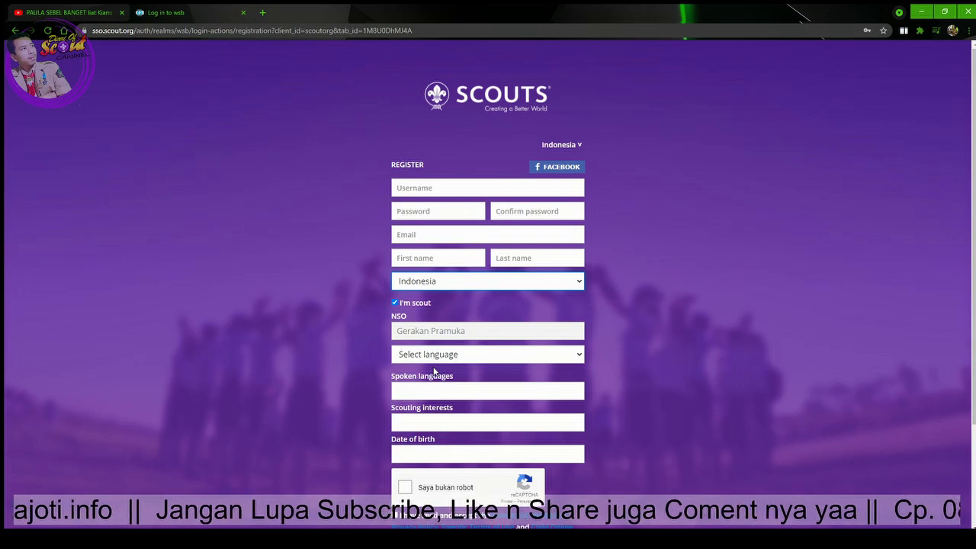
Step: Set the language to Indonesia, and try Aragonese as a spoken language before removing it
{"action": "left_click", "coordinate": [435, 364]}
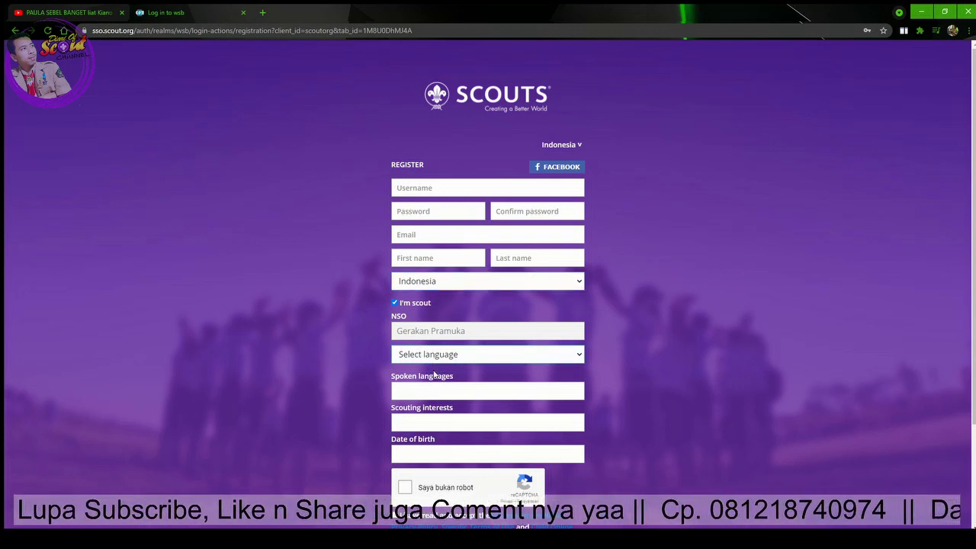
{"action": "left_click", "coordinate": [433, 419]}
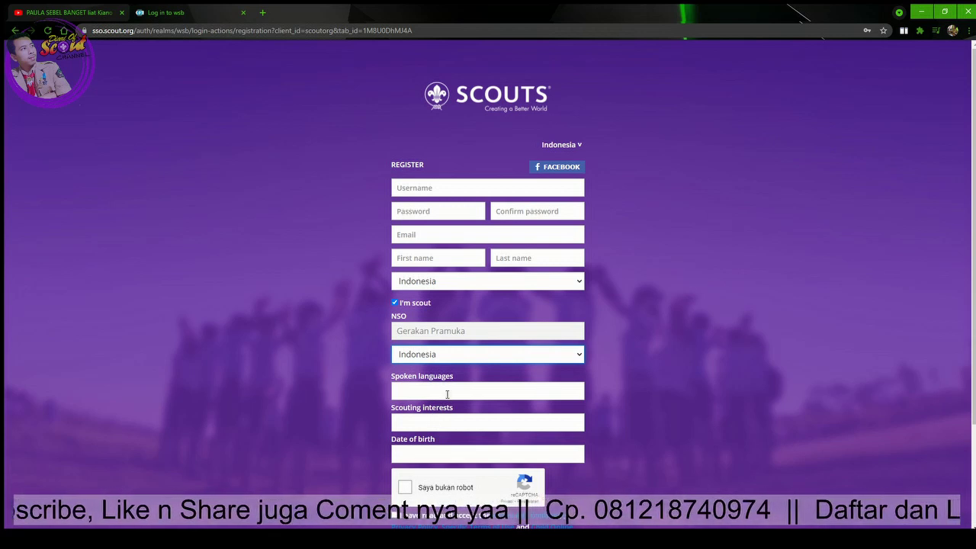
{"action": "left_click", "coordinate": [447, 394]}
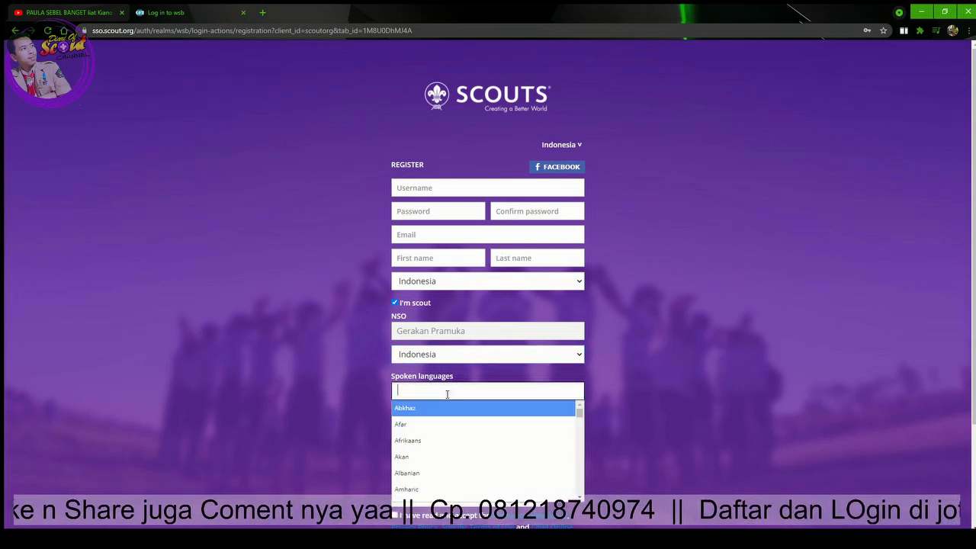
{"action": "scroll", "coordinate": [447, 424], "scroll_direction": "down", "scroll_amount": 2}
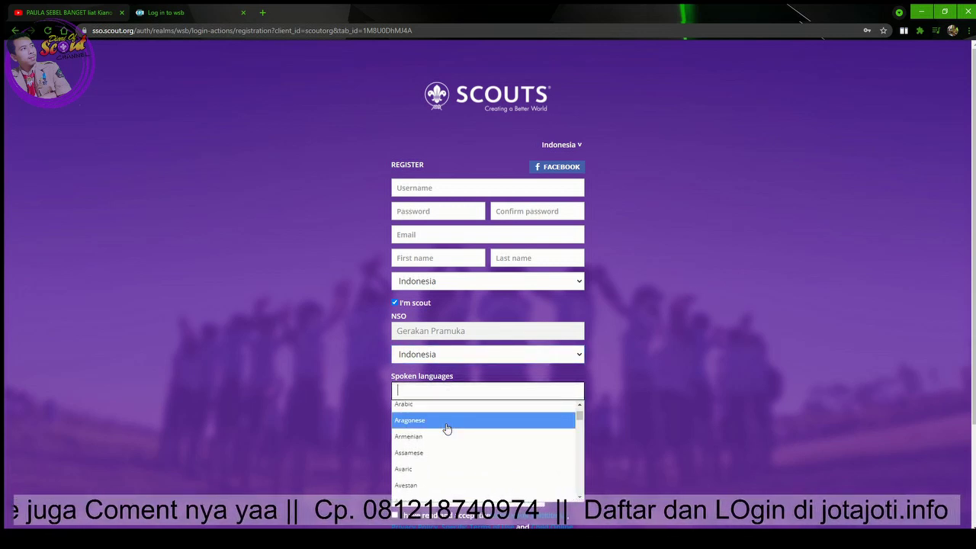
{"action": "scroll", "coordinate": [447, 429], "scroll_direction": "down", "scroll_amount": 4}
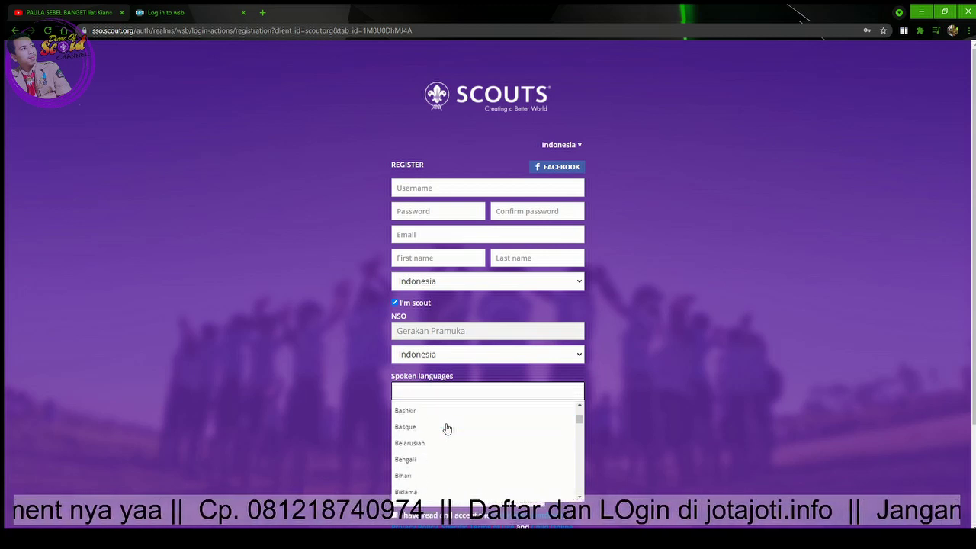
{"action": "scroll", "coordinate": [447, 428], "scroll_direction": "up", "scroll_amount": 5}
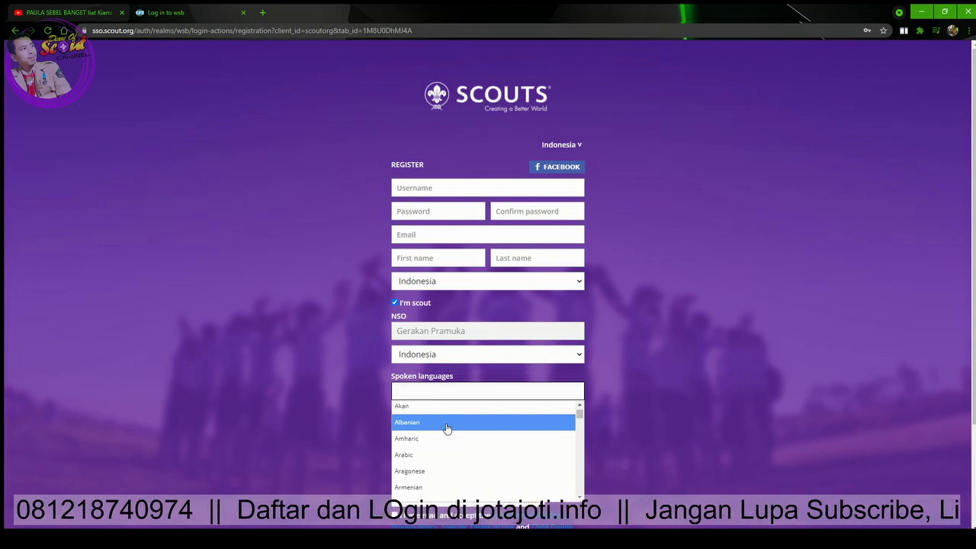
{"action": "left_click", "coordinate": [430, 473]}
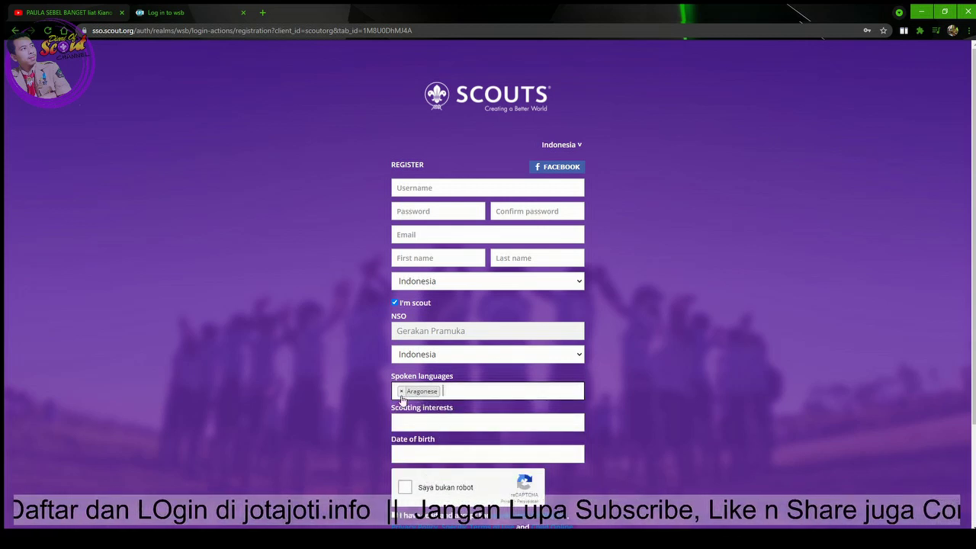
{"action": "left_click", "coordinate": [400, 392]}
Step: Open the date of birth calendar and look through the available scouting interests without choosing any
{"action": "scroll", "coordinate": [412, 411], "scroll_direction": "down", "scroll_amount": 2}
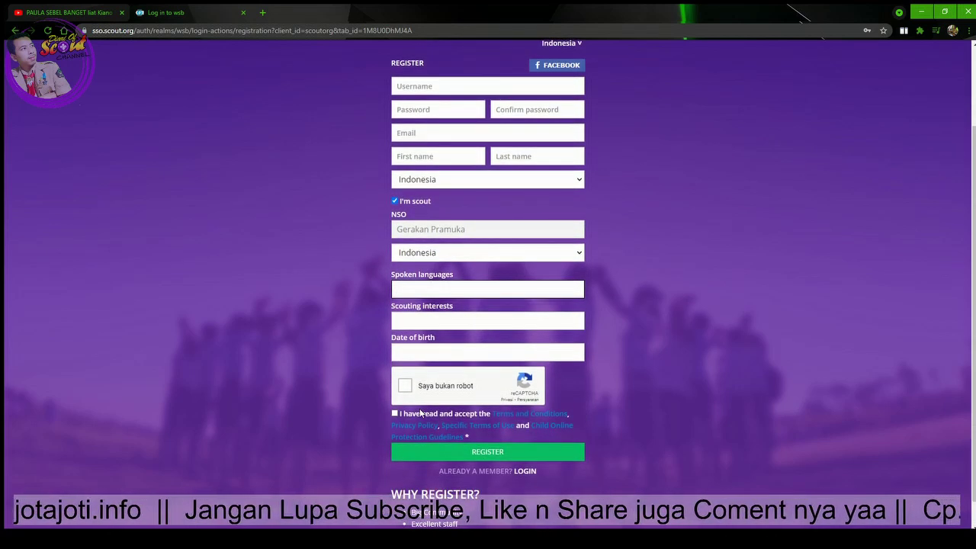
{"action": "left_click", "coordinate": [423, 351]}
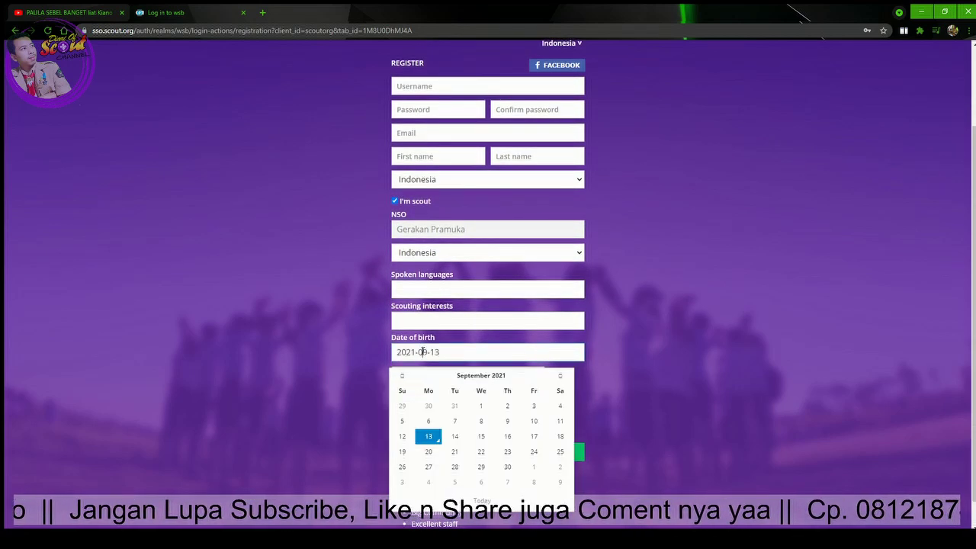
{"action": "left_click", "coordinate": [639, 306]}
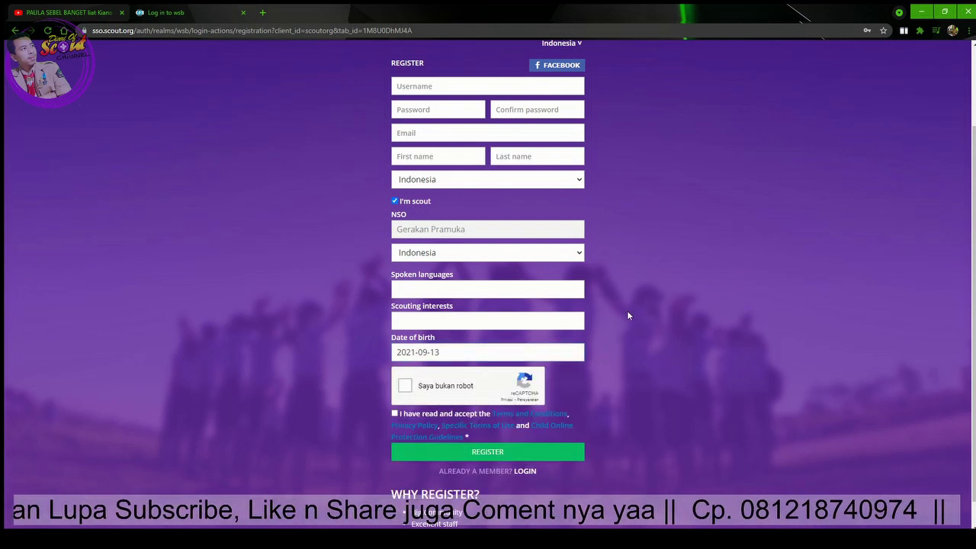
{"action": "left_click", "coordinate": [492, 319]}
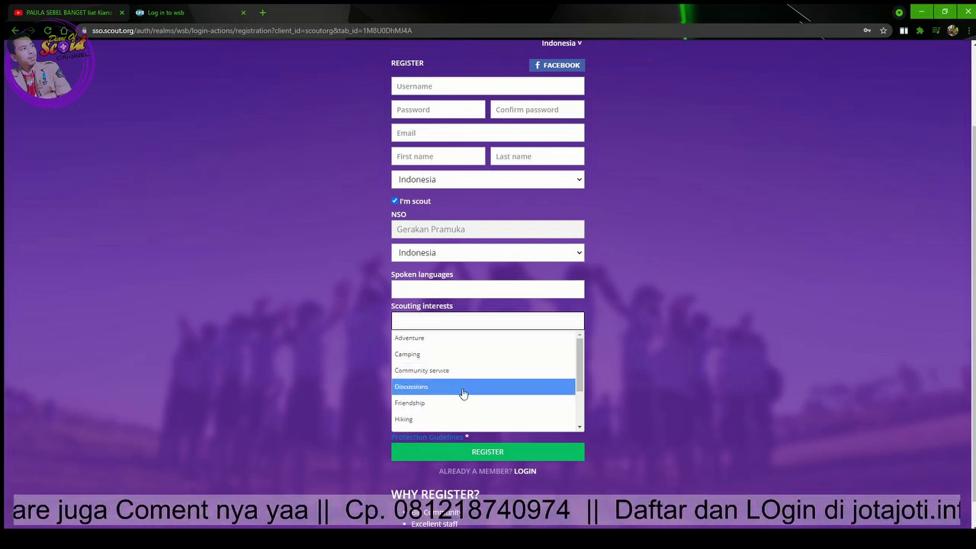
{"action": "left_click", "coordinate": [650, 383]}
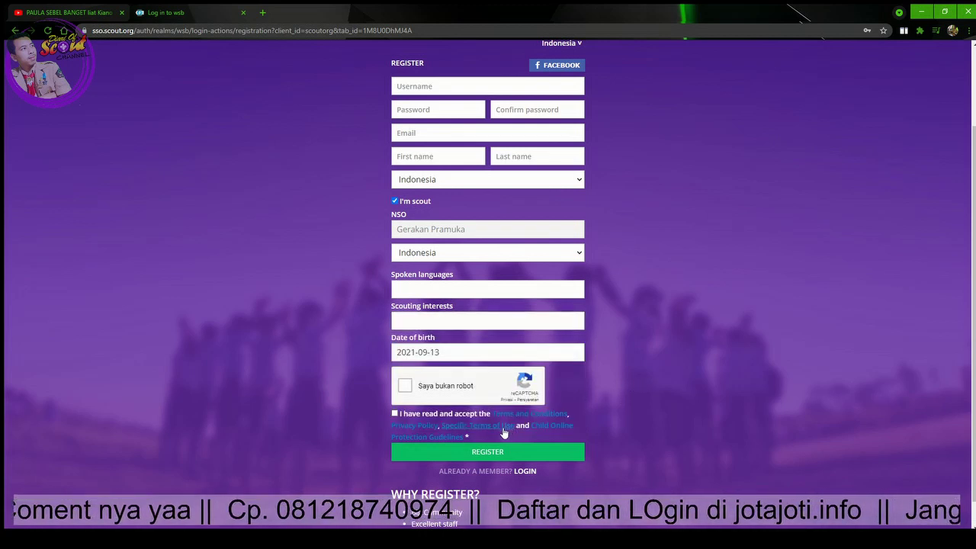
Step: Leave the registration form for the login page and sign in with the prefilled account credentials
{"action": "scroll", "coordinate": [502, 450], "scroll_direction": "down", "scroll_amount": 1}
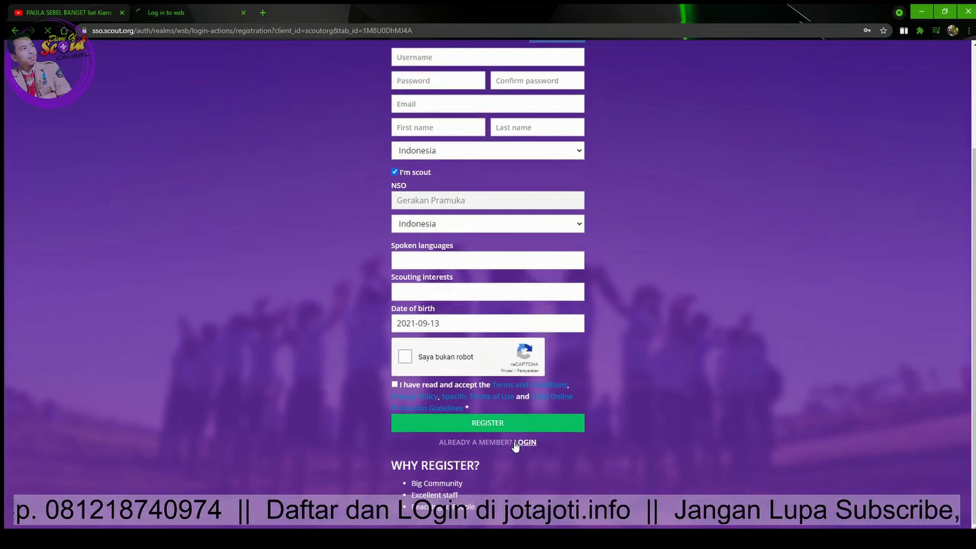
{"action": "left_click", "coordinate": [525, 443]}
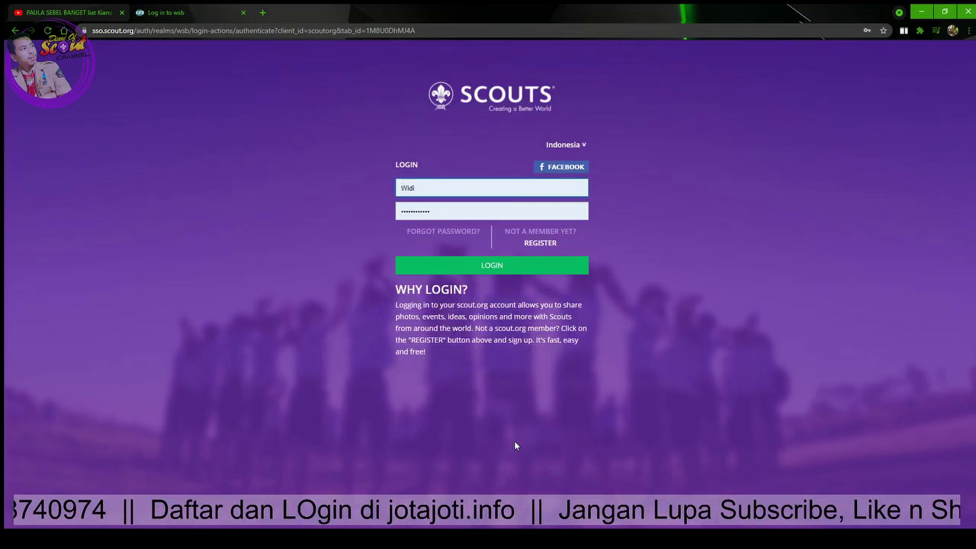
{"action": "left_click", "coordinate": [458, 205]}
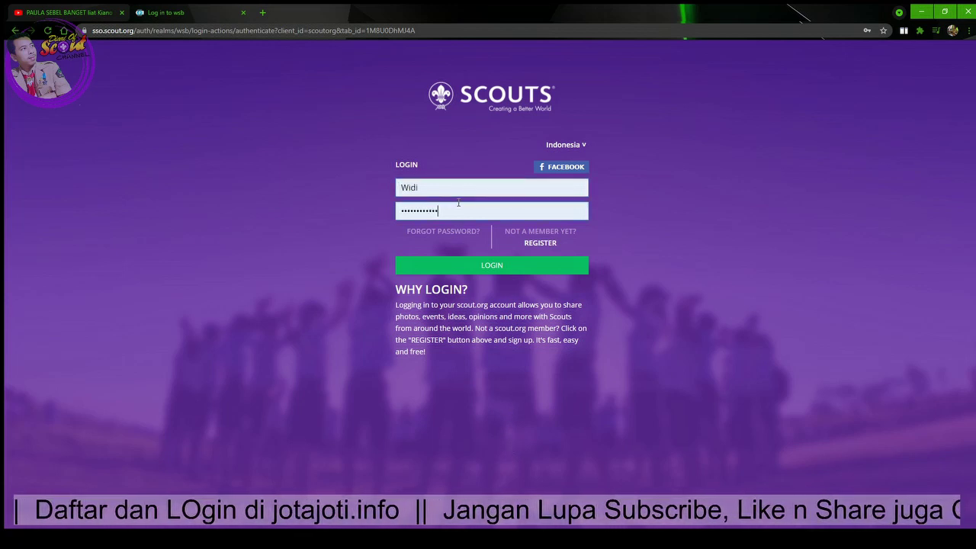
{"action": "left_click", "coordinate": [534, 268]}
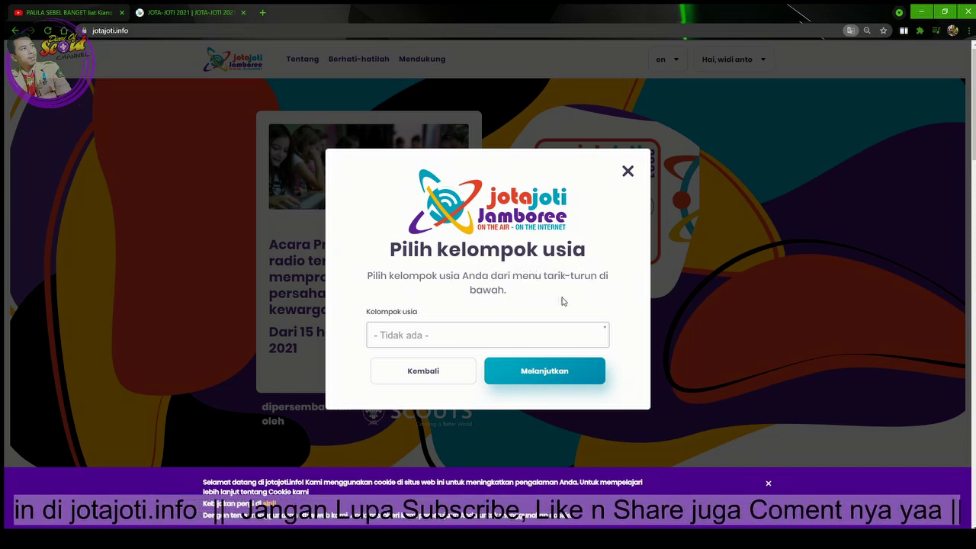
Step: Look through the age group options and set the age group to 19+
{"action": "left_click", "coordinate": [510, 336]}
{"action": "scroll", "coordinate": [503, 370], "scroll_direction": "down", "scroll_amount": 1}
{"action": "scroll", "coordinate": [502, 373], "scroll_direction": "up", "scroll_amount": 1}
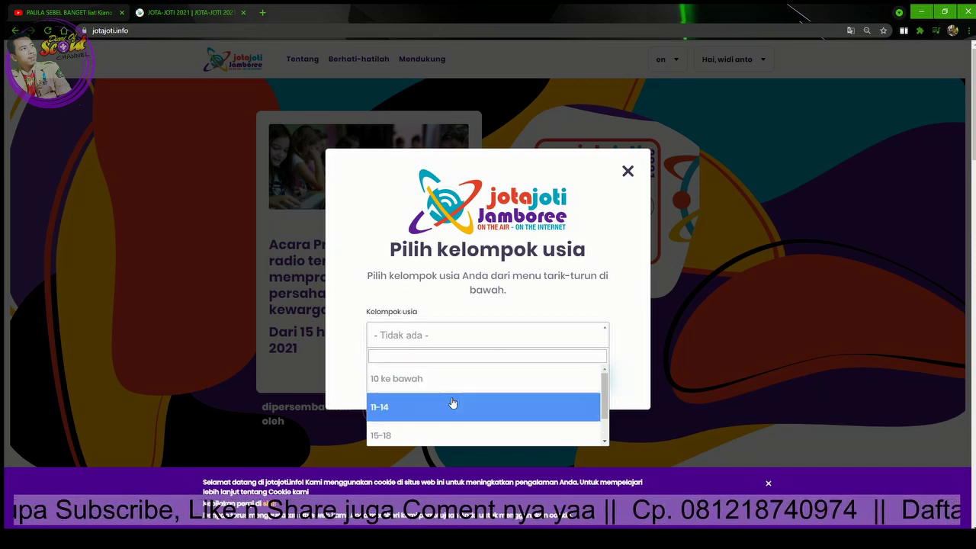
{"action": "scroll", "coordinate": [453, 404], "scroll_direction": "down", "scroll_amount": 1}
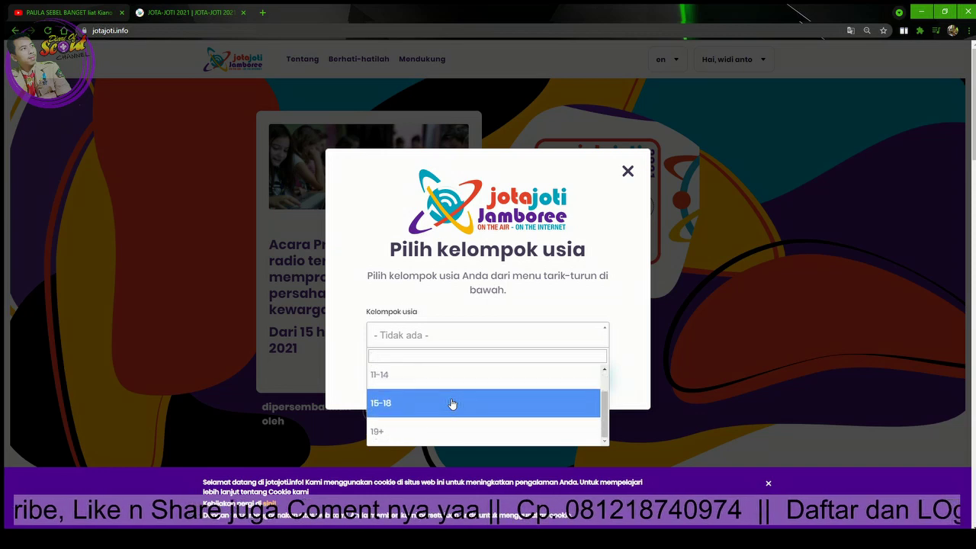
{"action": "left_click", "coordinate": [425, 436]}
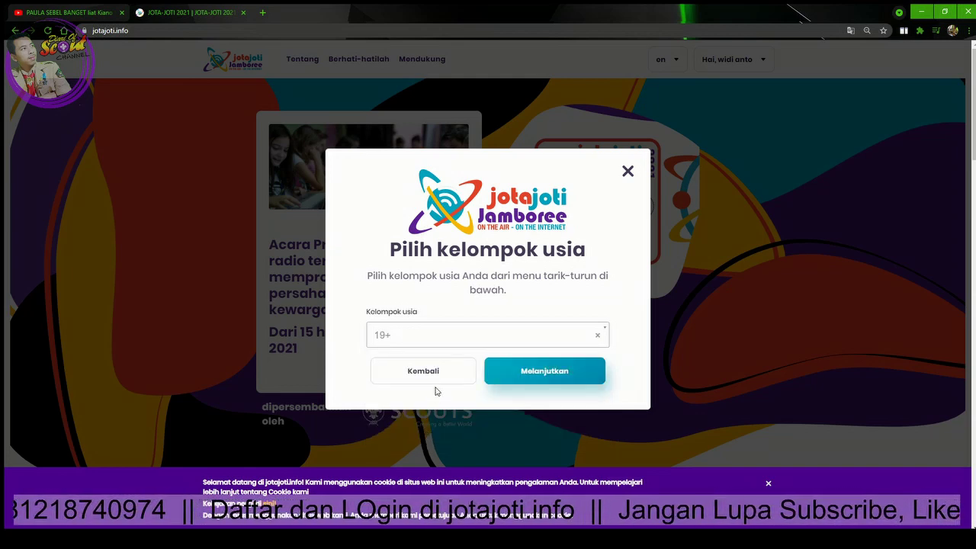
Step: Review the age ranges offered in the age group list again, leaving 19+ selected
{"action": "left_click", "coordinate": [553, 334]}
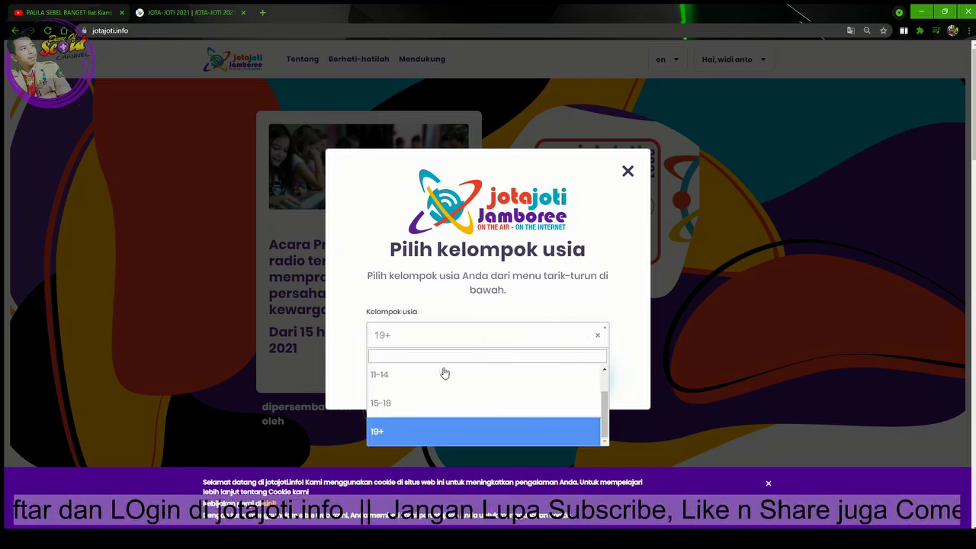
{"action": "left_click", "coordinate": [460, 340]}
{"action": "left_click", "coordinate": [457, 340]}
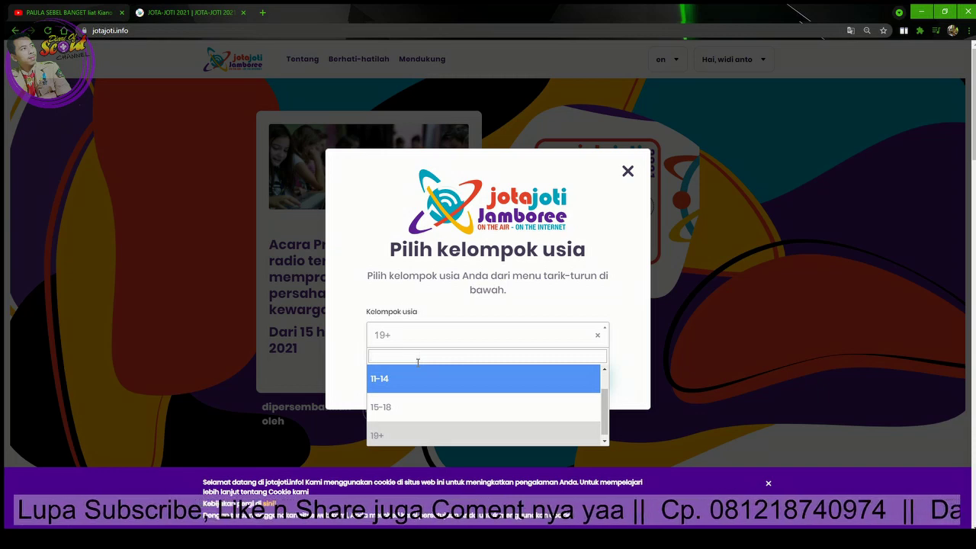
{"action": "left_click", "coordinate": [751, 327]}
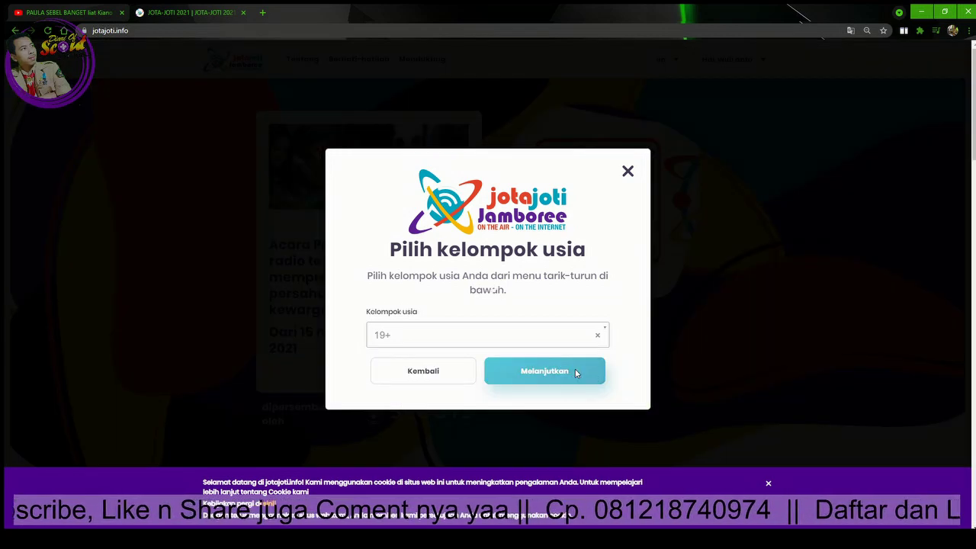
Step: Submit the 19+ age group to finish the JOTA-JOTI registration and open the form for registering a group
{"action": "left_click", "coordinate": [577, 372]}
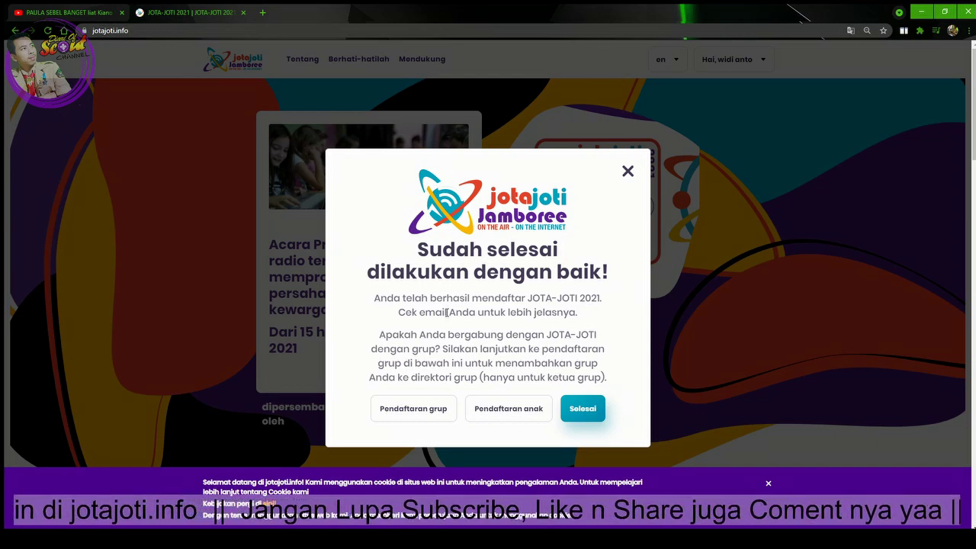
{"action": "left_click", "coordinate": [412, 412]}
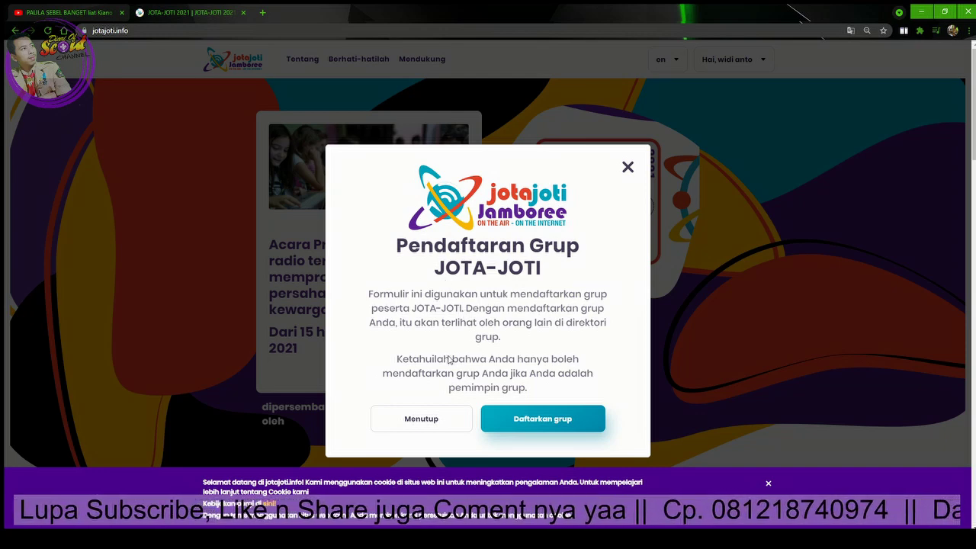
{"action": "left_click", "coordinate": [546, 426]}
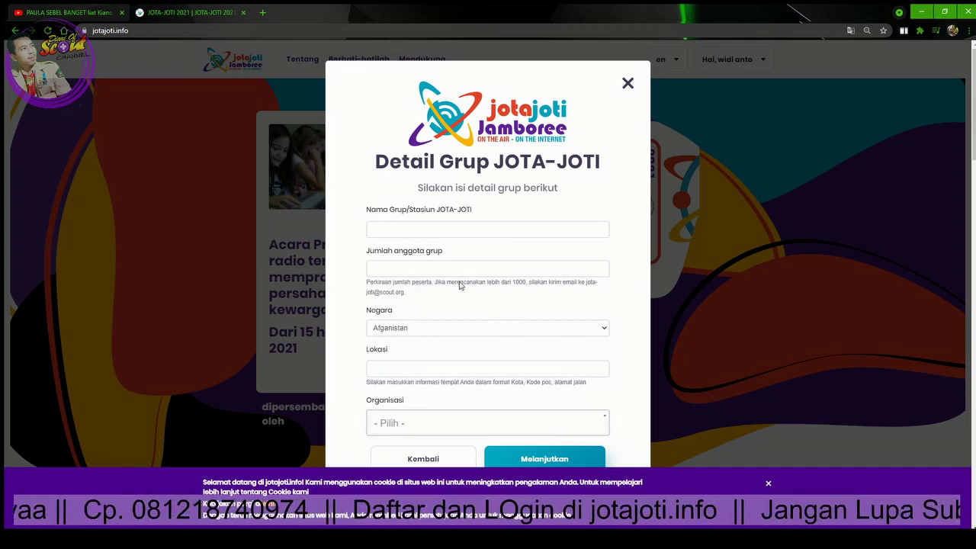
Step: Set the group's country to Indonesia in the group details form
{"action": "left_click", "coordinate": [413, 224]}
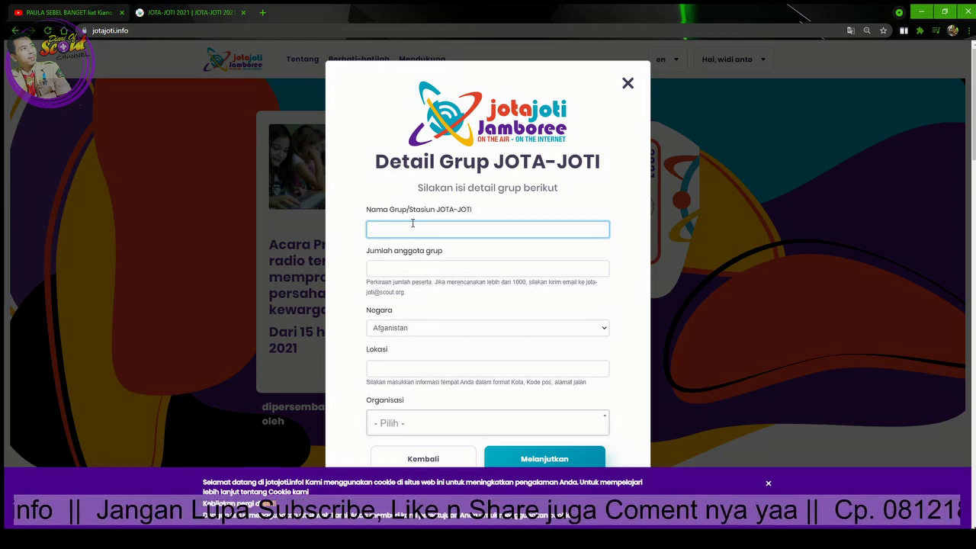
{"action": "scroll", "coordinate": [453, 305], "scroll_direction": "down", "scroll_amount": 1}
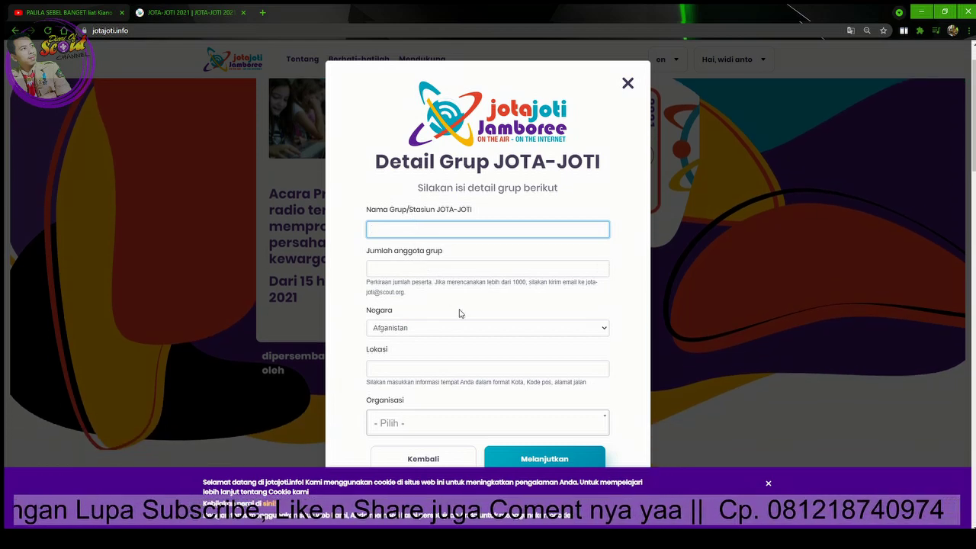
{"action": "left_click", "coordinate": [467, 329]}
{"action": "scroll", "coordinate": [466, 334], "scroll_direction": "down", "scroll_amount": 3}
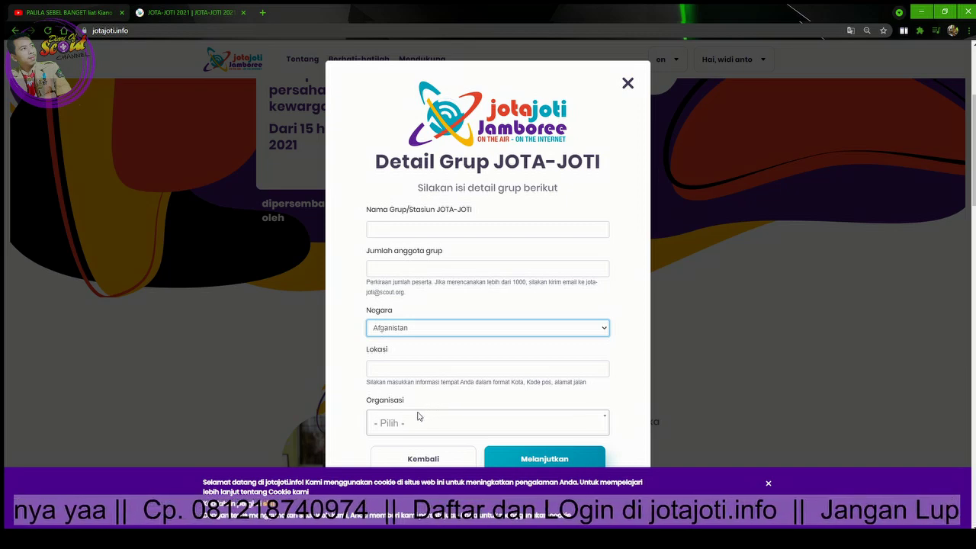
{"action": "left_click", "coordinate": [389, 468]}
{"action": "left_click", "coordinate": [447, 371]}
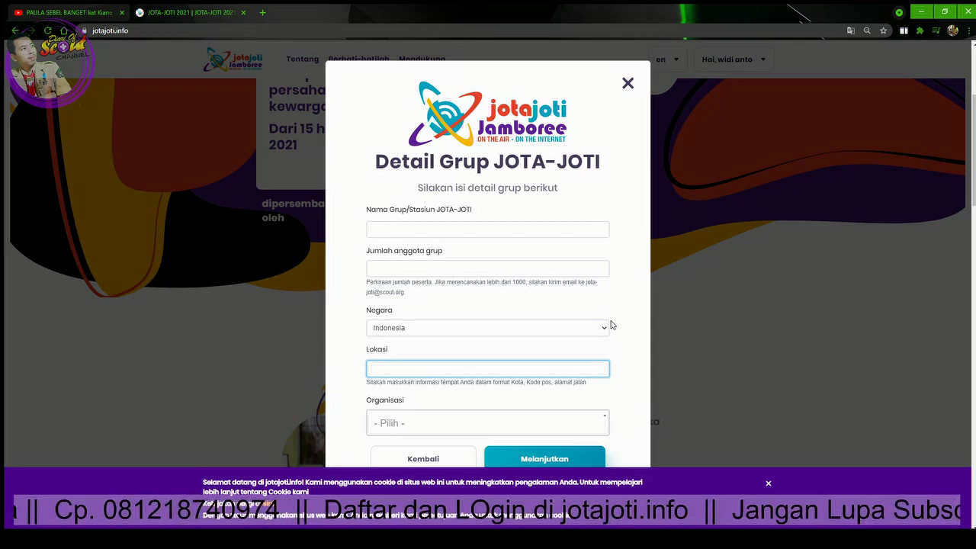
{"action": "scroll", "coordinate": [610, 325], "scroll_direction": "down", "scroll_amount": 1}
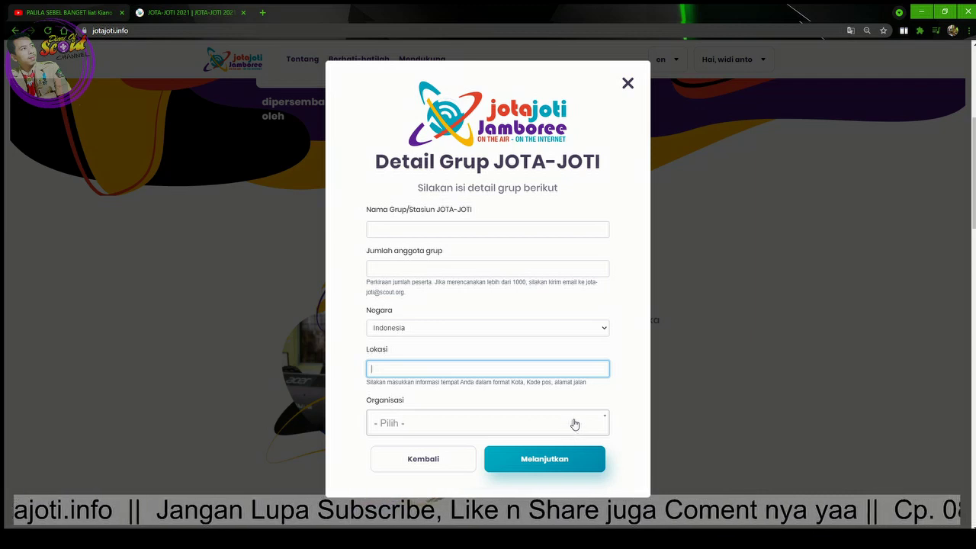
Step: Search the organisation list for "gera" and for "hong" without choosing an organisation
{"action": "left_click", "coordinate": [575, 424]}
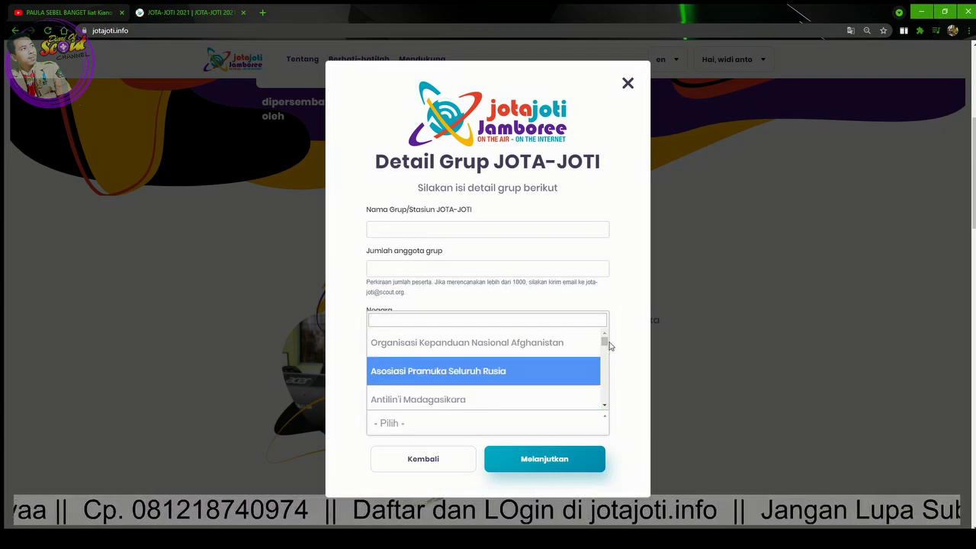
{"action": "type", "text": "go"}
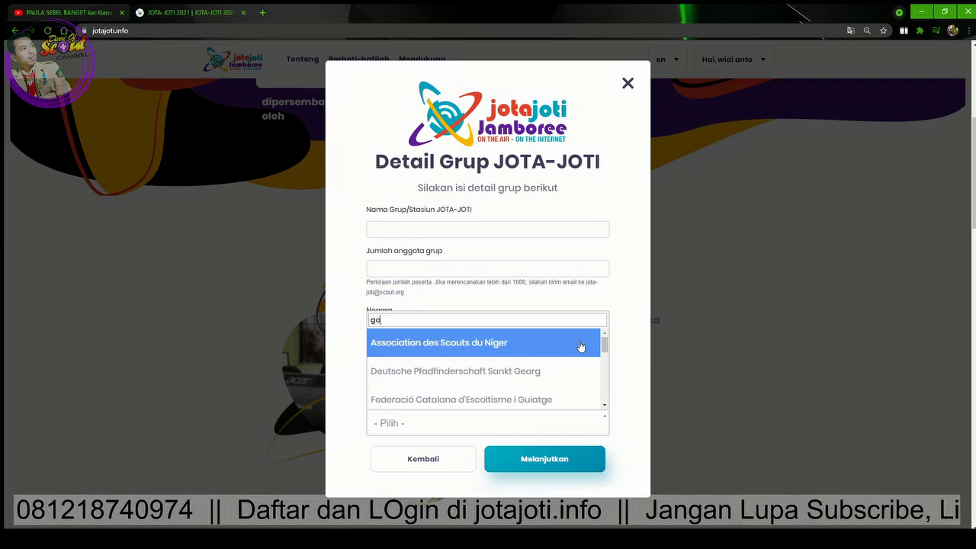
{"action": "type", "text": "ra"}
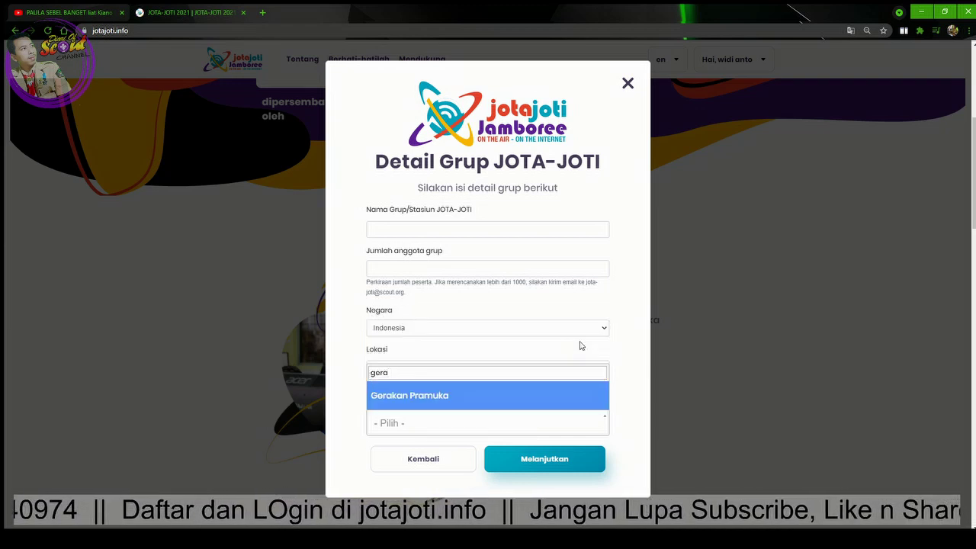
{"action": "key", "text": "BackSpace"}
{"action": "key", "text": "BackSpace"}
{"action": "key", "text": "BackSpace"}
{"action": "key", "text": "BackSpace"}
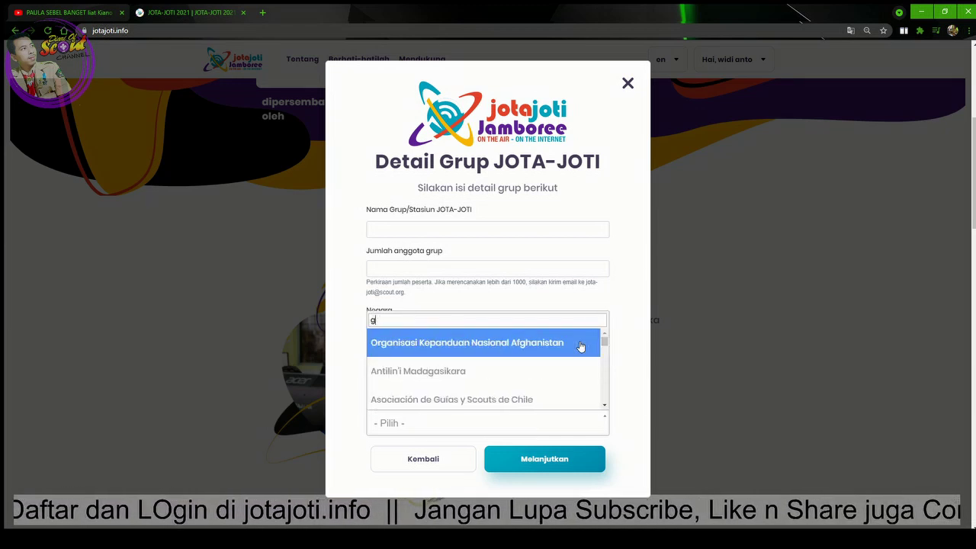
{"action": "type", "text": "hong"}
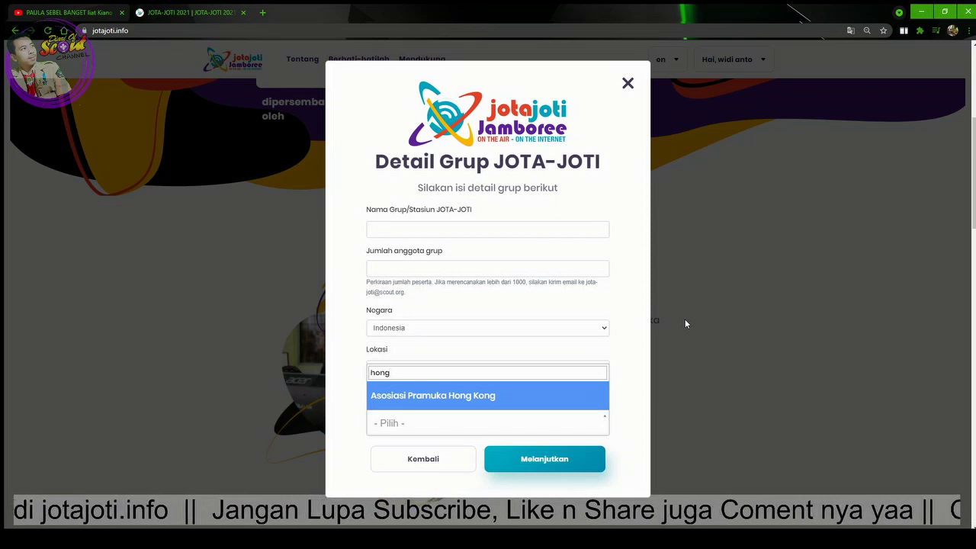
Step: Enter Prasusa Amphibi as the group or station name and set the number of group members to 50
{"action": "left_click", "coordinate": [481, 228]}
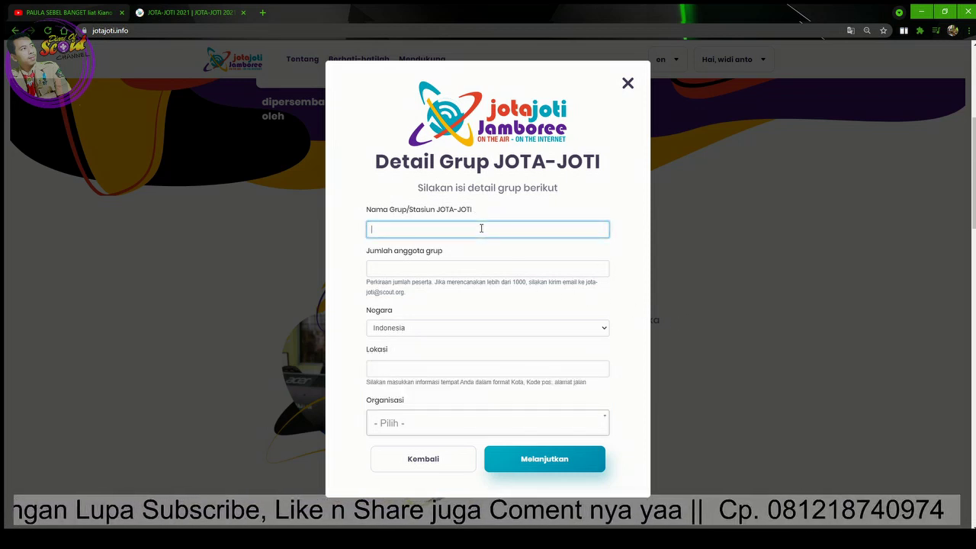
{"action": "type", "text": "Prasusa"}
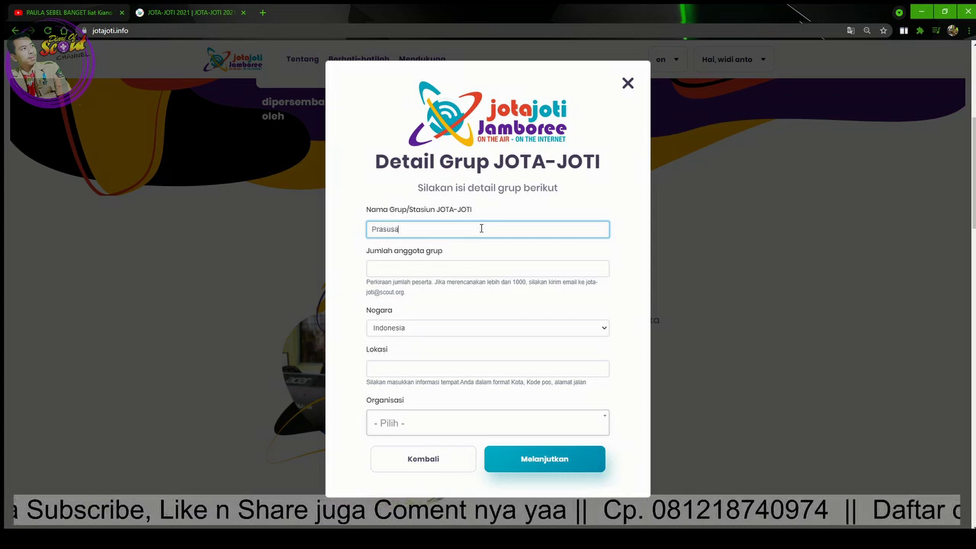
{"action": "type", "text": " Amphibi"}
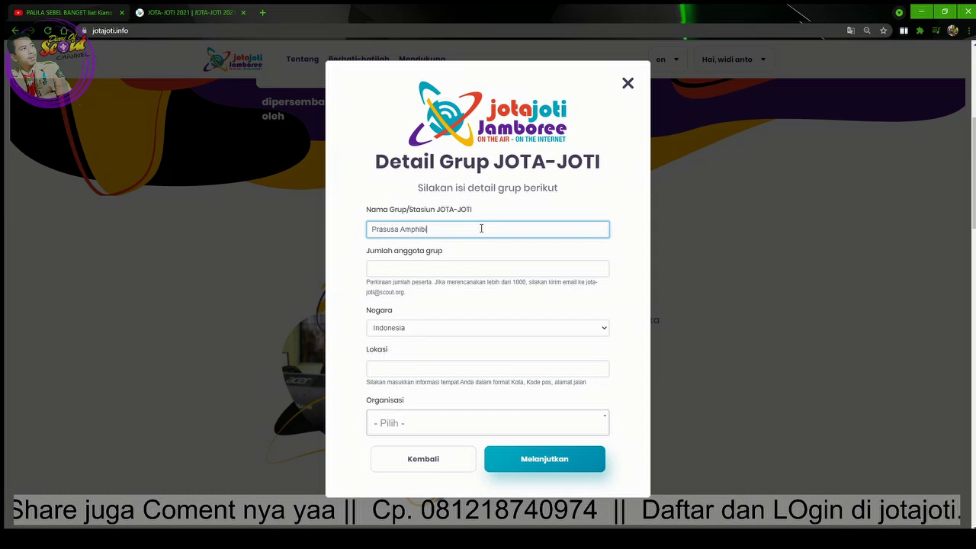
{"action": "left_click", "coordinate": [475, 265]}
{"action": "type", "text": "50"}
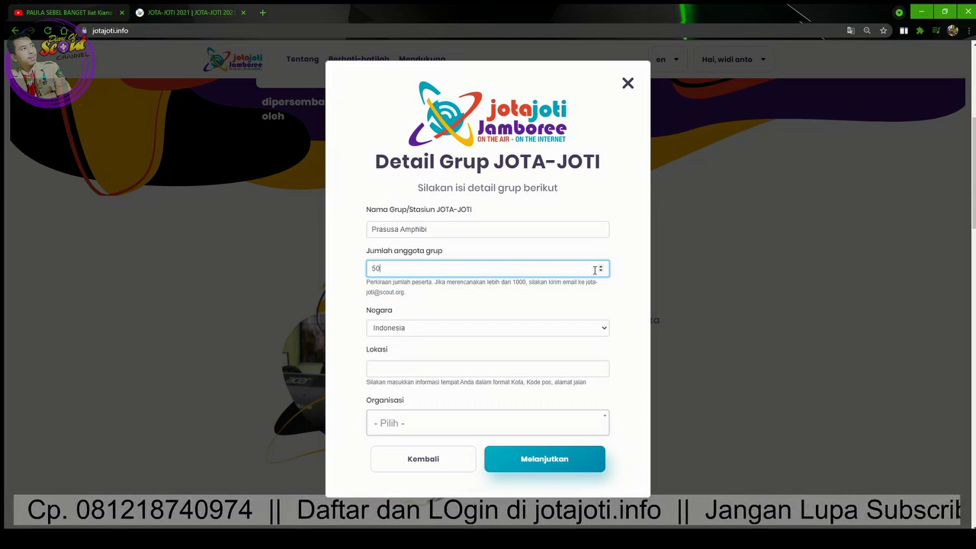
{"action": "key", "text": "BackSpace"}
{"action": "type", "text": "0"}
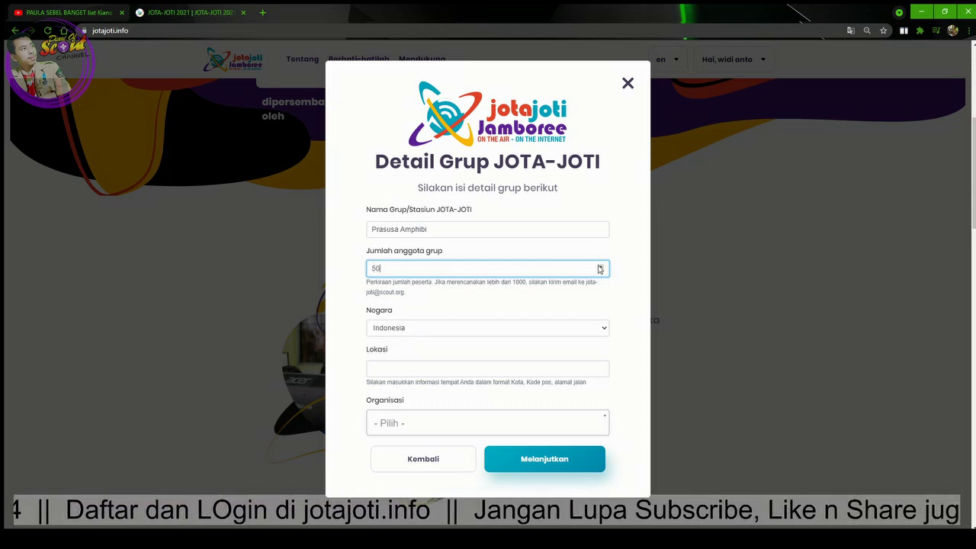
Step: Set the group's location to Jakarta Barat and its organisation to Gerakan Pramuka, and continue to the contact options
{"action": "left_click", "coordinate": [505, 368]}
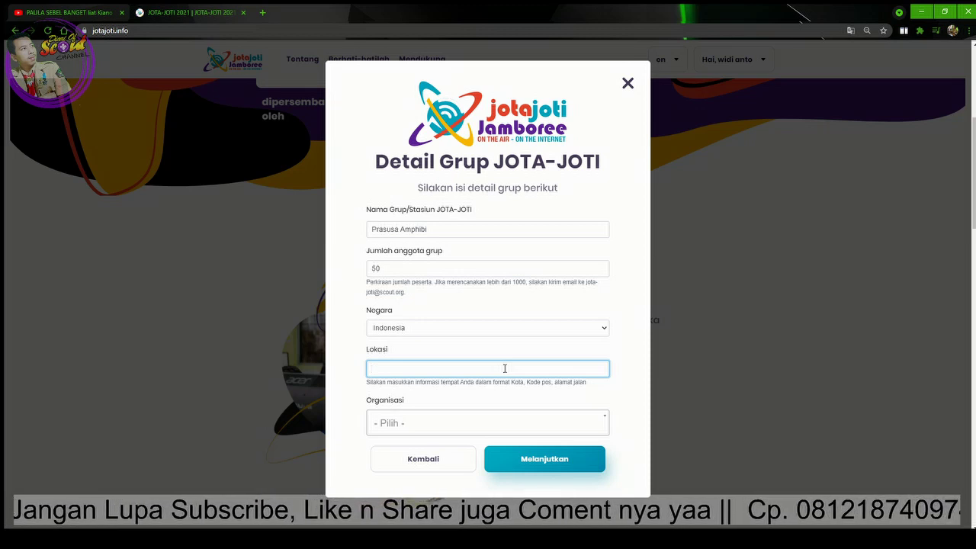
{"action": "type", "text": "Jakarta "}
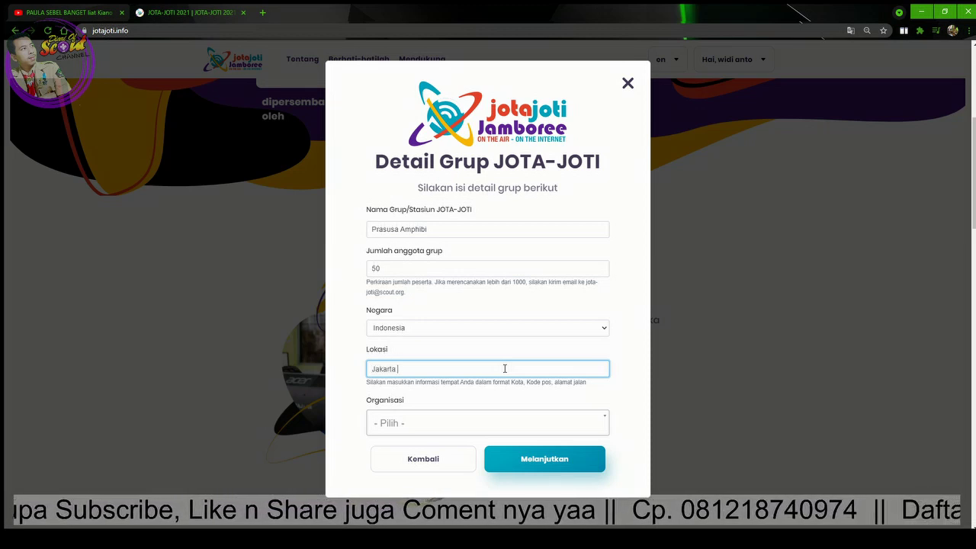
{"action": "type", "text": "Barat"}
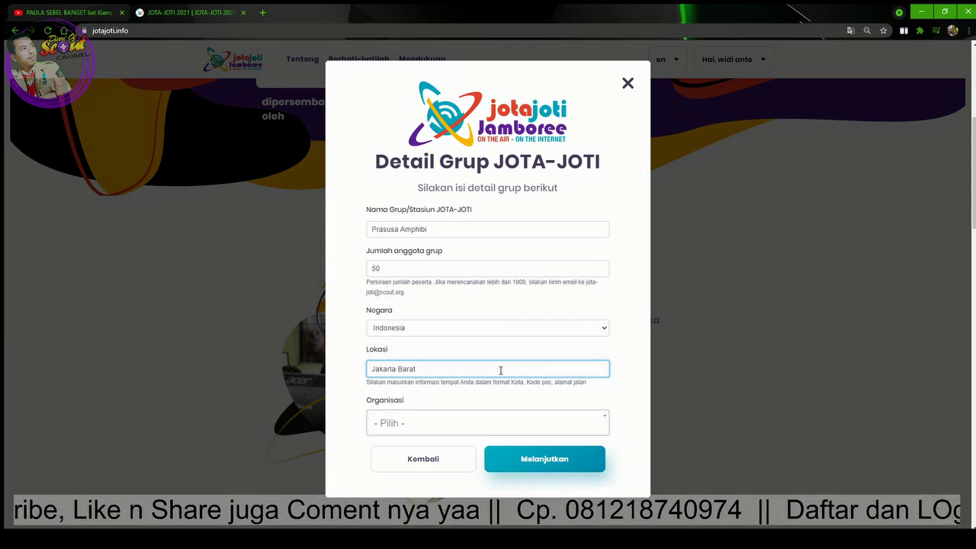
{"action": "left_click", "coordinate": [438, 423]}
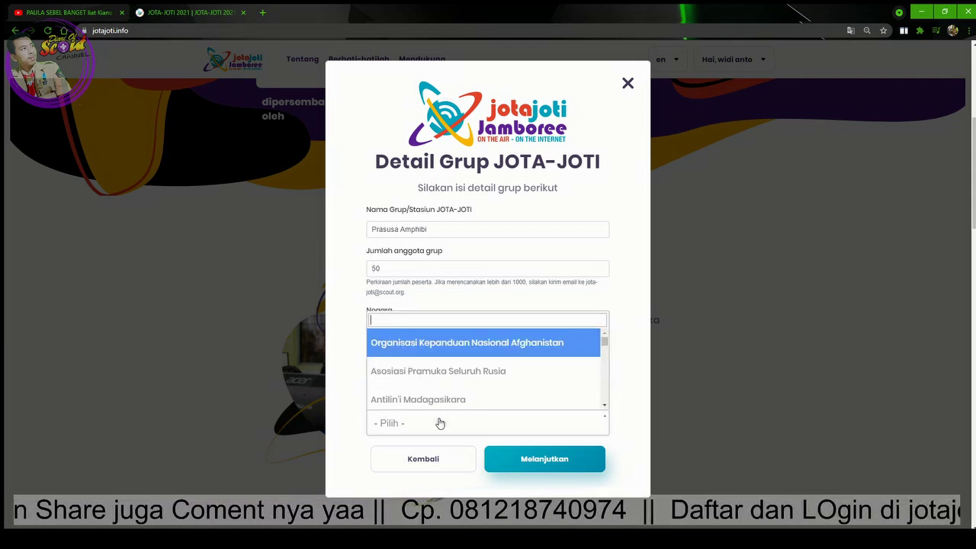
{"action": "type", "text": "Ger"}
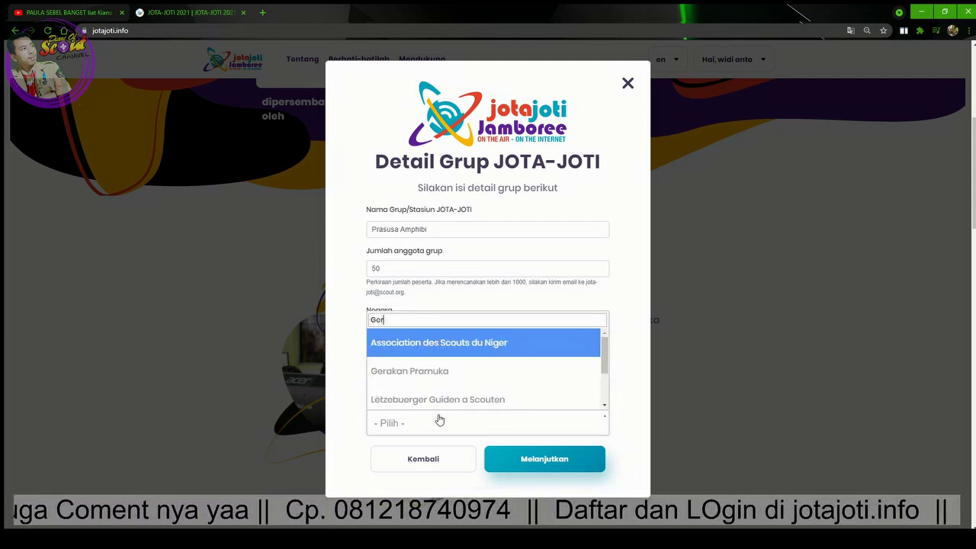
{"action": "type", "text": "a"}
{"action": "left_click", "coordinate": [464, 394]}
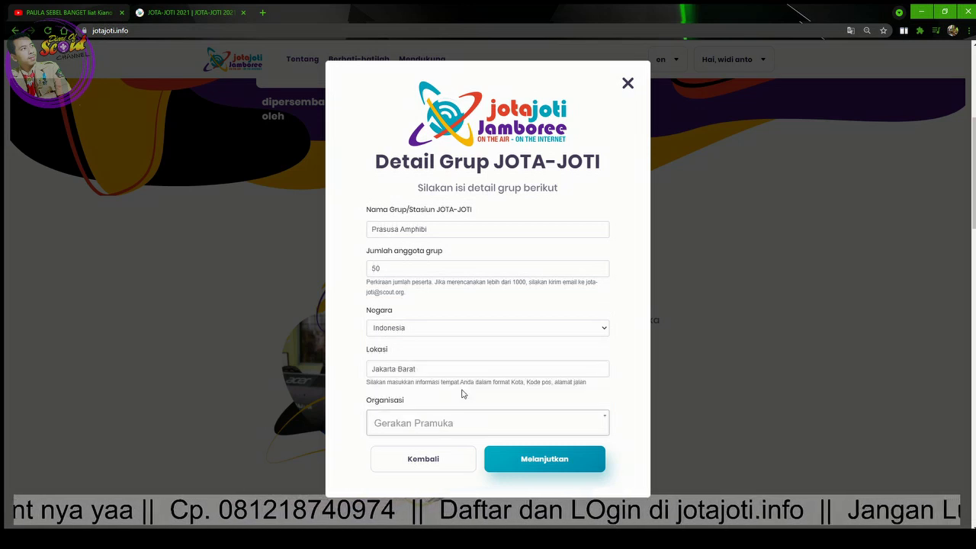
{"action": "left_click", "coordinate": [537, 461]}
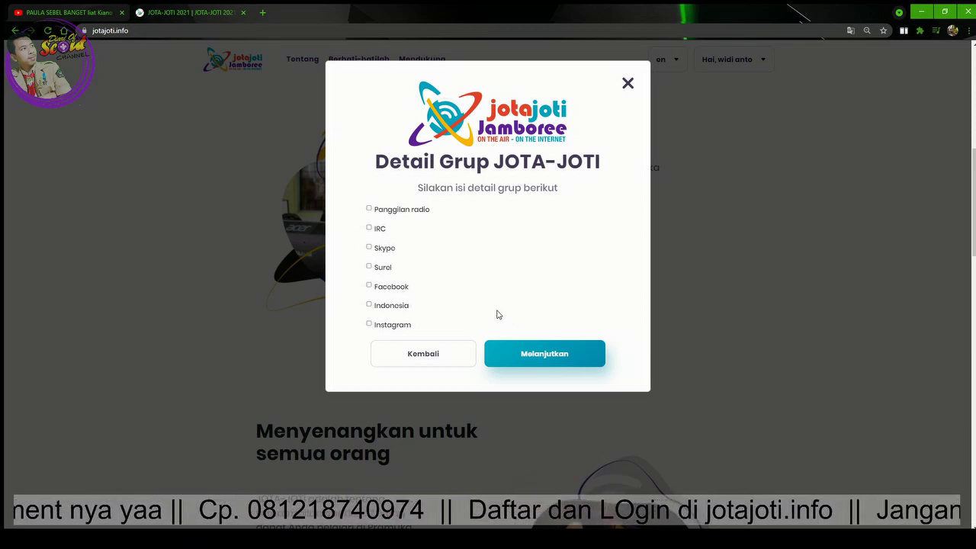
Step: Try the IRC contact option, and leave only Facebook selected as the group's contact channel
{"action": "left_click", "coordinate": [368, 227]}
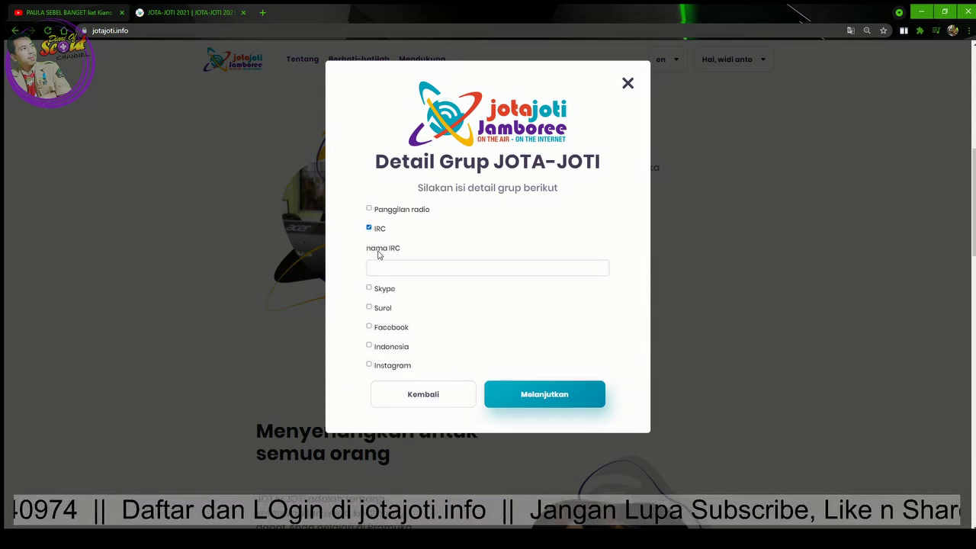
{"action": "left_click", "coordinate": [370, 327]}
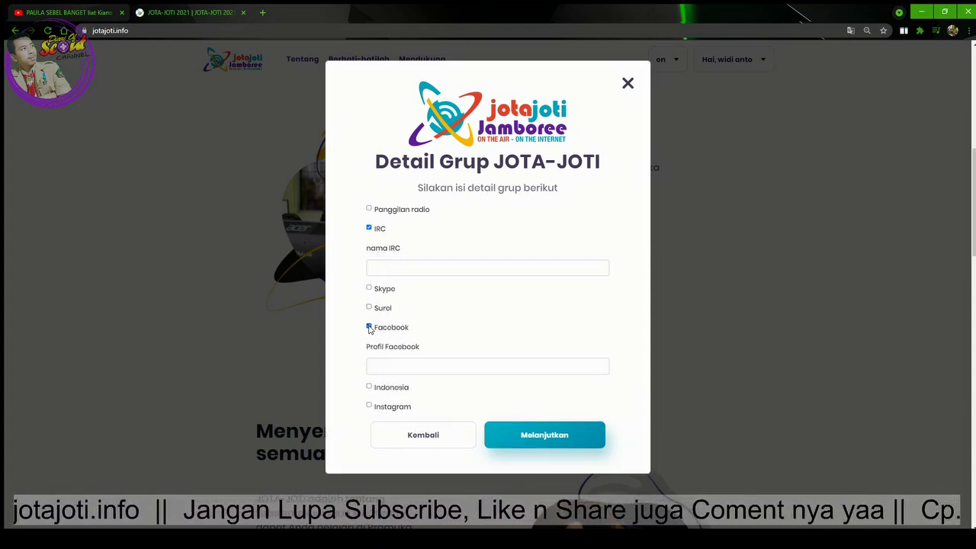
{"action": "left_click", "coordinate": [370, 228]}
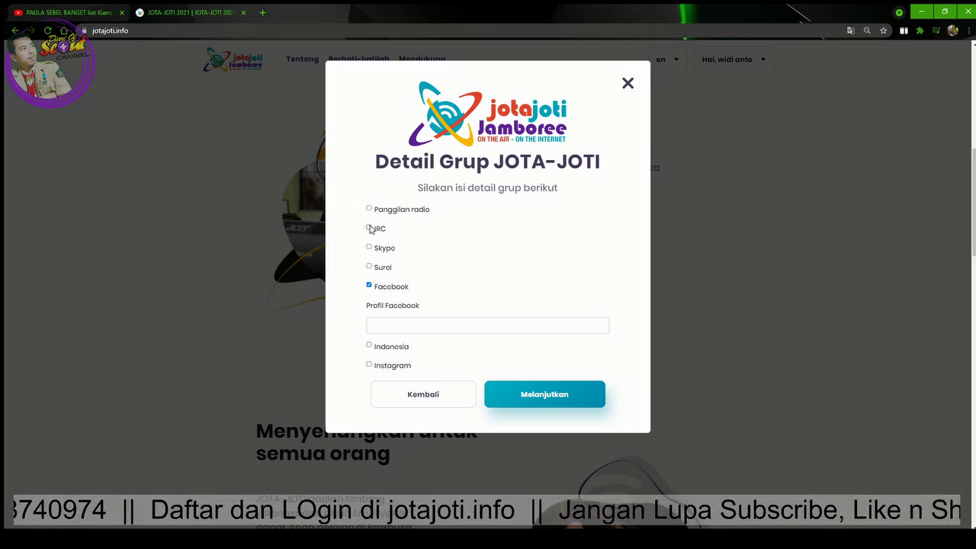
Step: Enter "Prasus Amphibi" as the group's Facebook profile, submit the group registration and close the dialog
{"action": "left_click", "coordinate": [389, 330]}
{"action": "type", "text": "Pra"}
{"action": "type", "text": "us"}
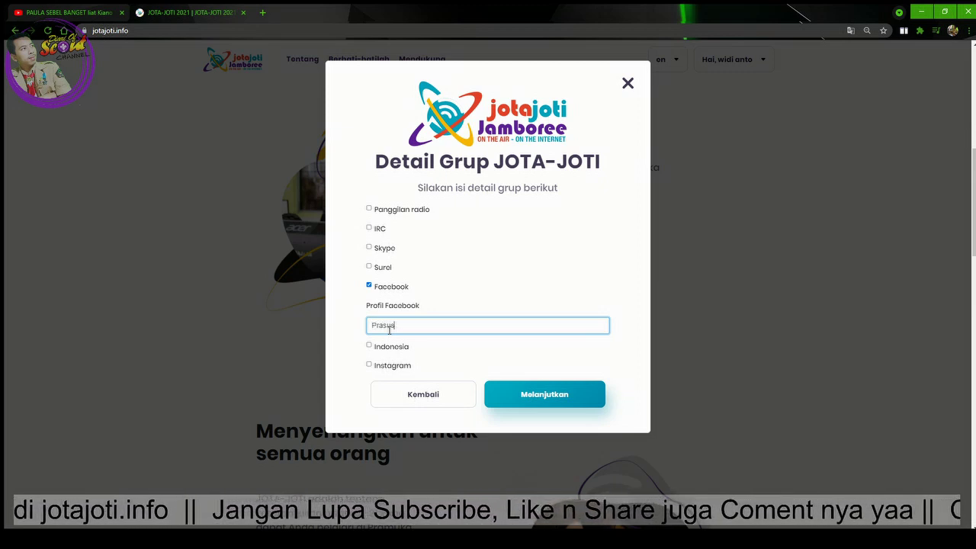
{"action": "type", "text": " Amphi"}
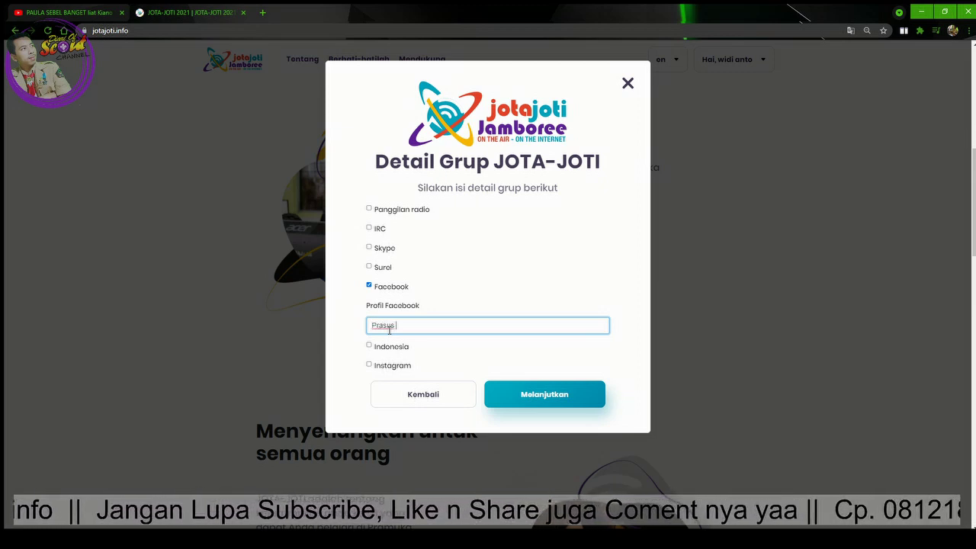
{"action": "type", "text": "bi"}
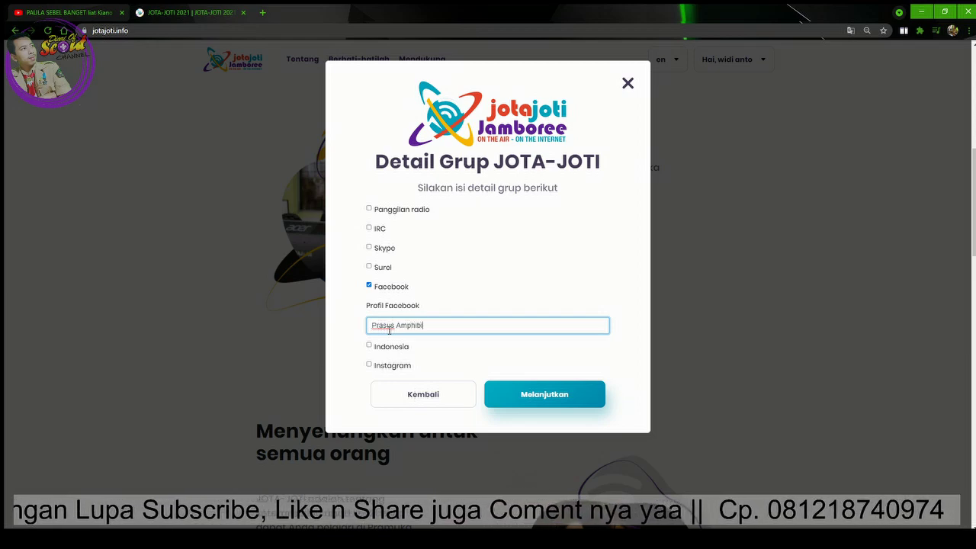
{"action": "left_click", "coordinate": [545, 398]}
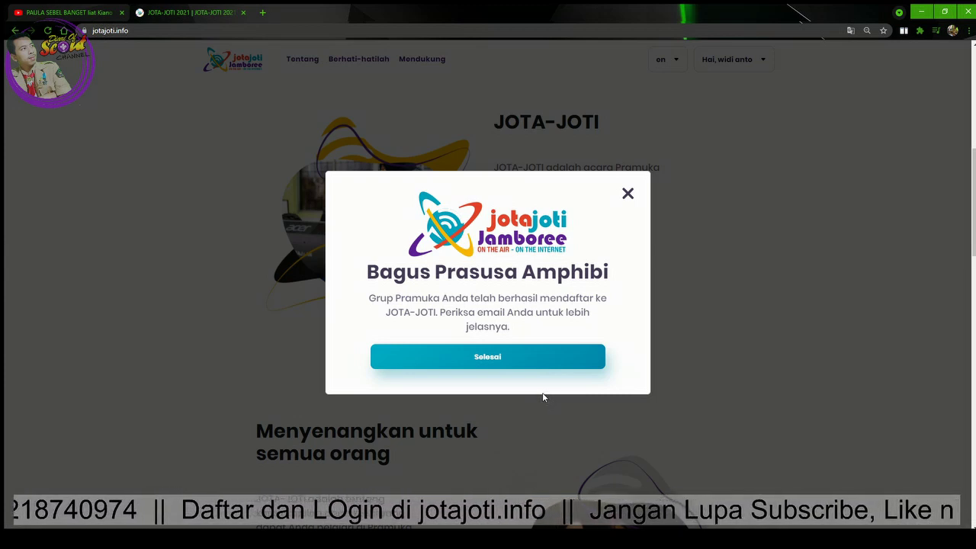
{"action": "left_click", "coordinate": [628, 194]}
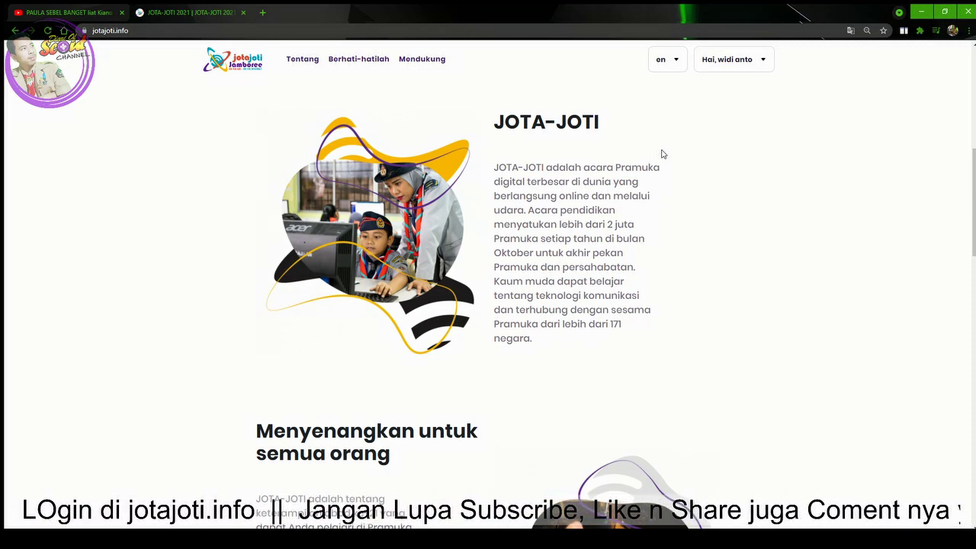
Step: Open the signed-in user's own account page (Akun saya)
{"action": "scroll", "coordinate": [569, 252], "scroll_direction": "down", "scroll_amount": 3}
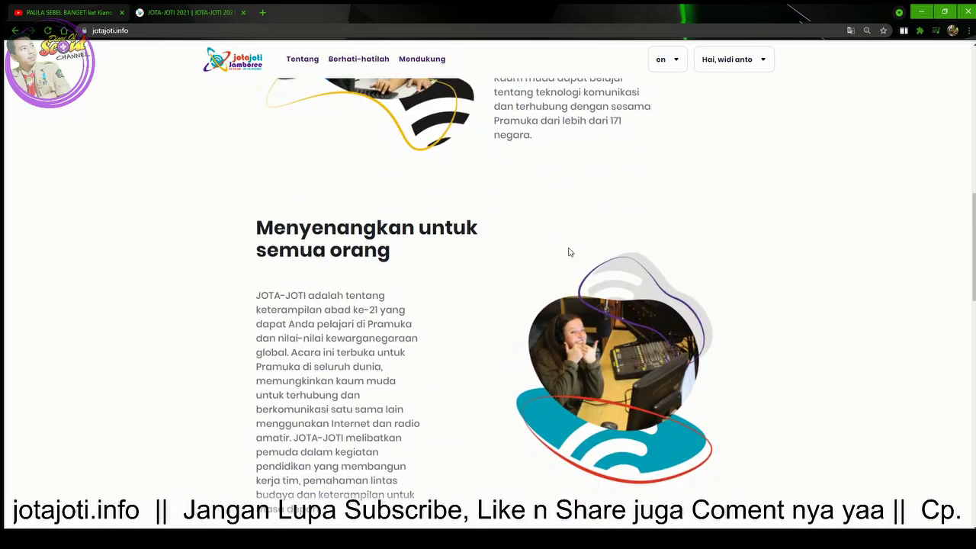
{"action": "scroll", "coordinate": [568, 251], "scroll_direction": "down", "scroll_amount": 2}
{"action": "scroll", "coordinate": [569, 253], "scroll_direction": "up", "scroll_amount": 2}
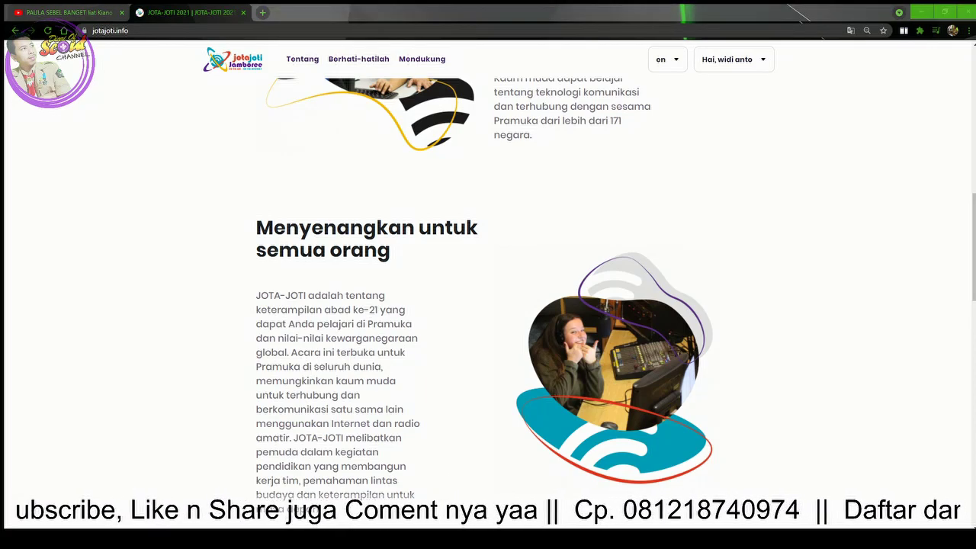
{"action": "scroll", "coordinate": [459, 243], "scroll_direction": "up", "scroll_amount": 5}
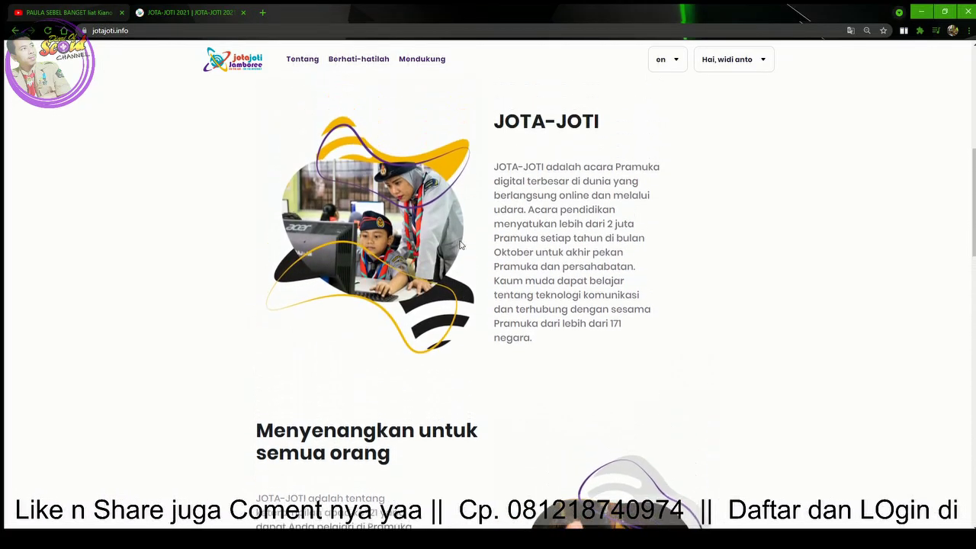
{"action": "scroll", "coordinate": [459, 245], "scroll_direction": "up", "scroll_amount": 5}
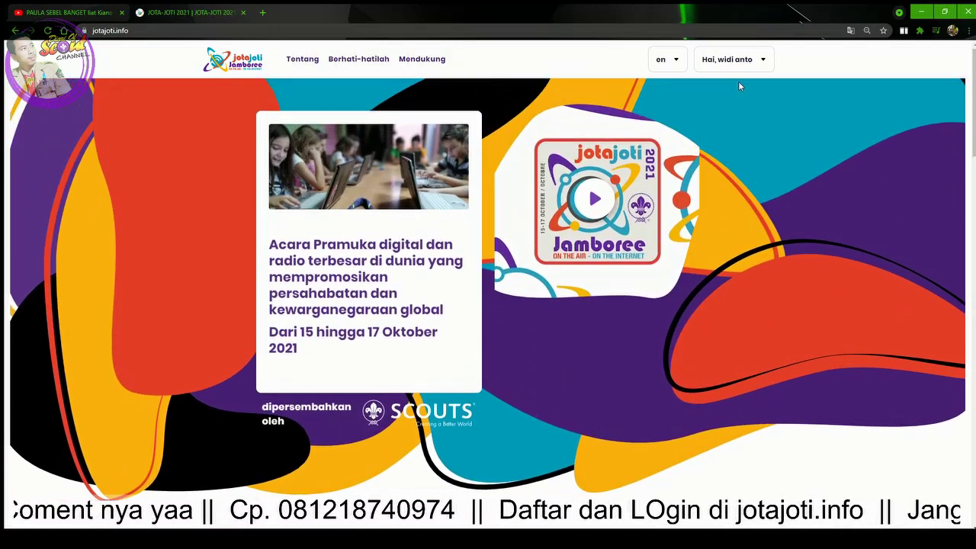
{"action": "left_click", "coordinate": [751, 61]}
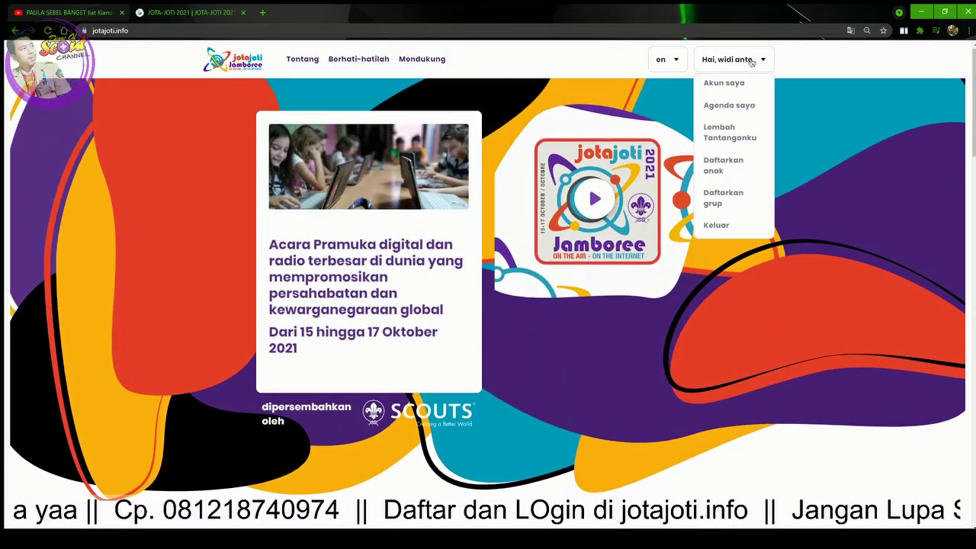
{"action": "left_click", "coordinate": [742, 91]}
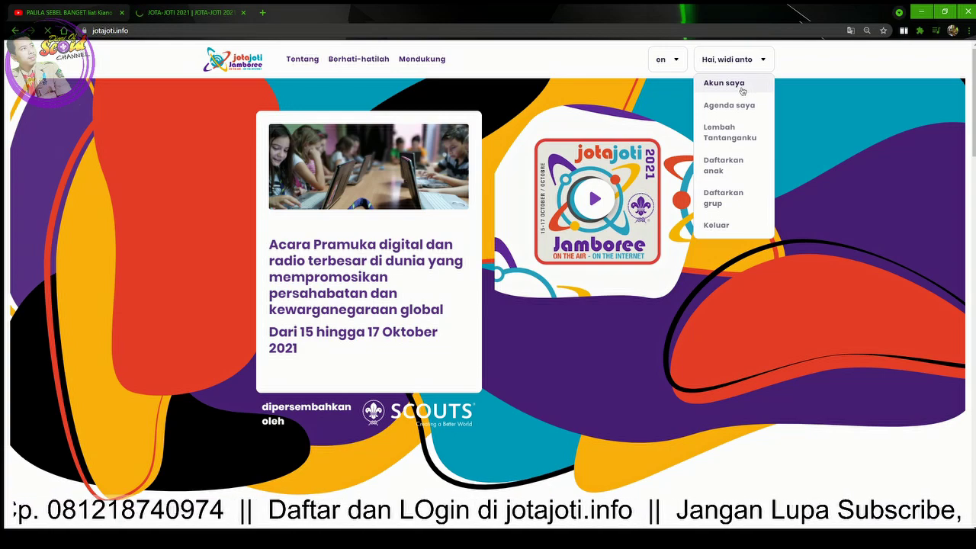